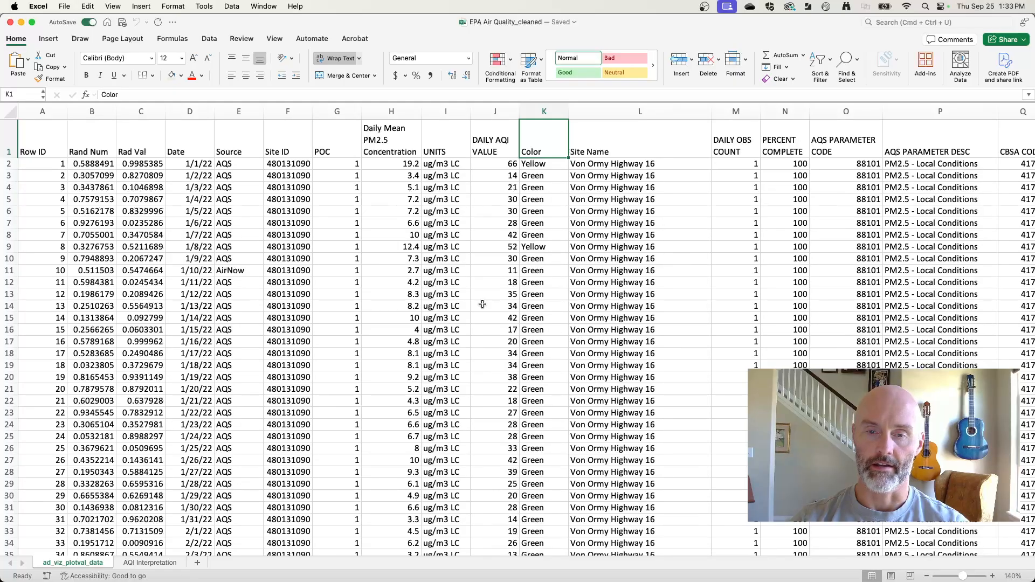
Step: Review the visuals assignment's questions in Firefox, return to Excel and examine the DAILY AQI VALUE column in the source data
{"action": "key", "text": "super+Tab"}
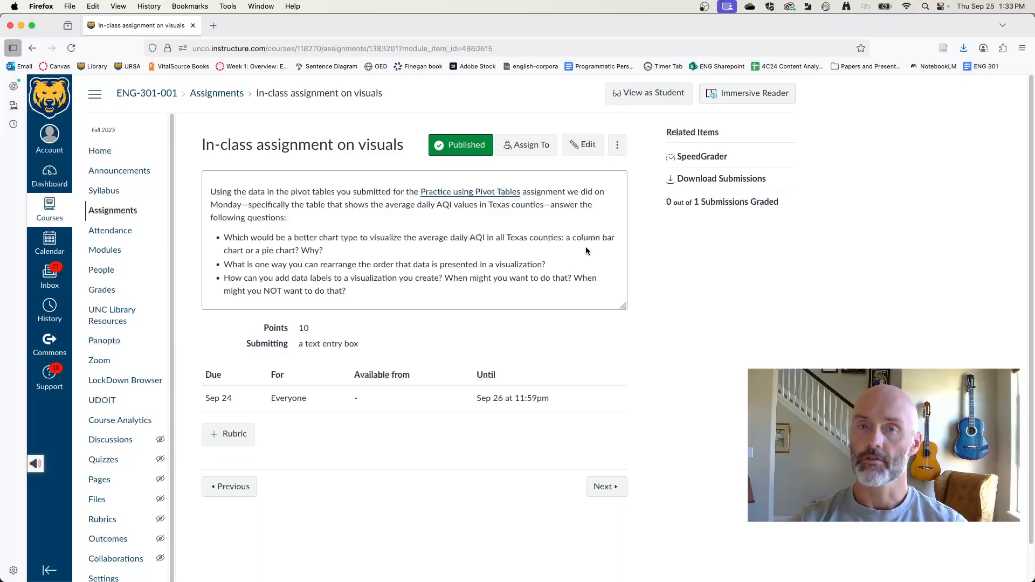
{"action": "key", "text": "super+Tab"}
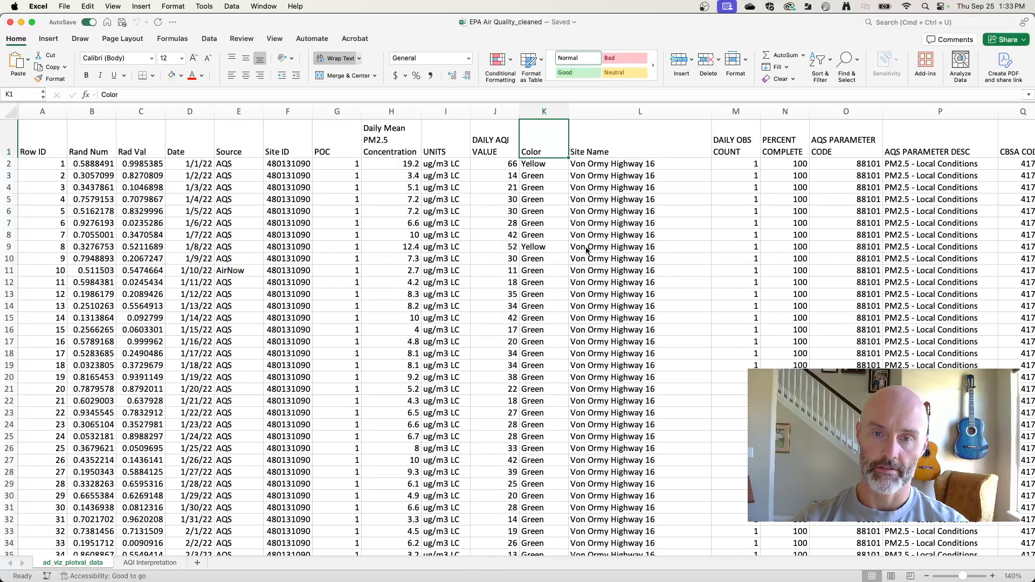
{"action": "left_click_drag", "start_coordinate": [483, 142], "coordinate": [487, 322]}
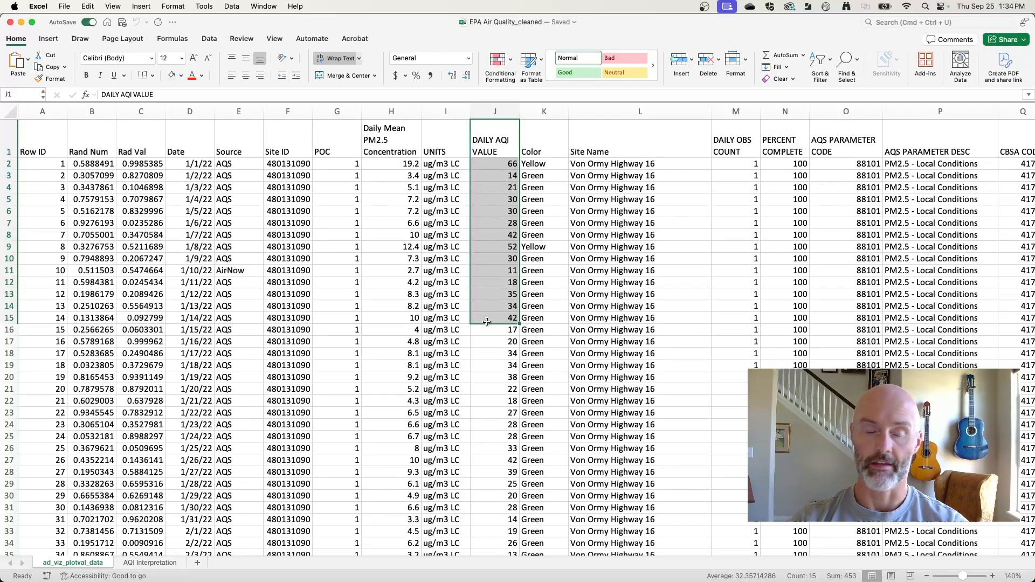
{"action": "left_click", "coordinate": [328, 274]}
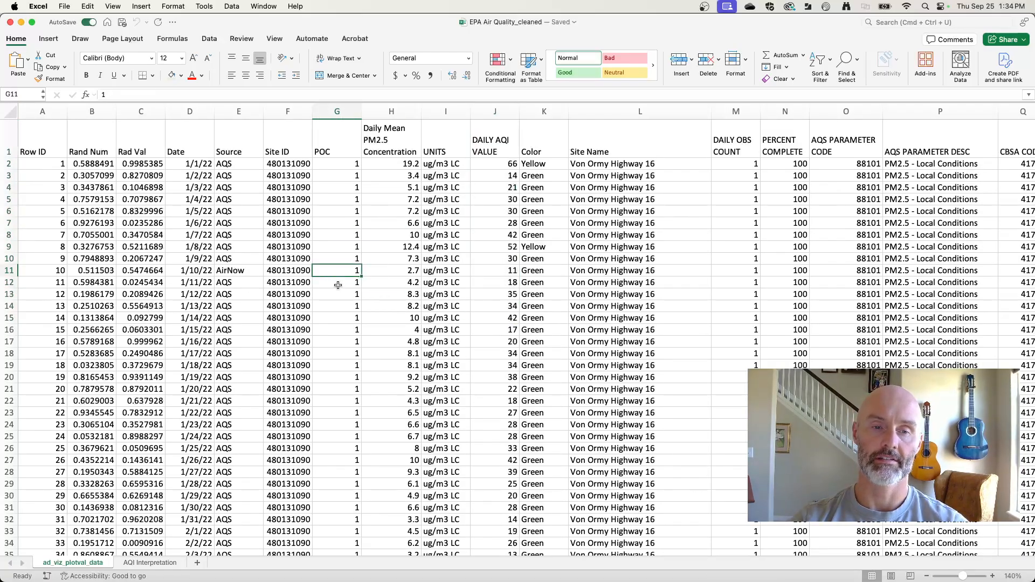
Step: Create a PivotTable on a new worksheet from all the data in the ad_viz_plotval_data sheet
{"action": "left_click", "coordinate": [6, 112]}
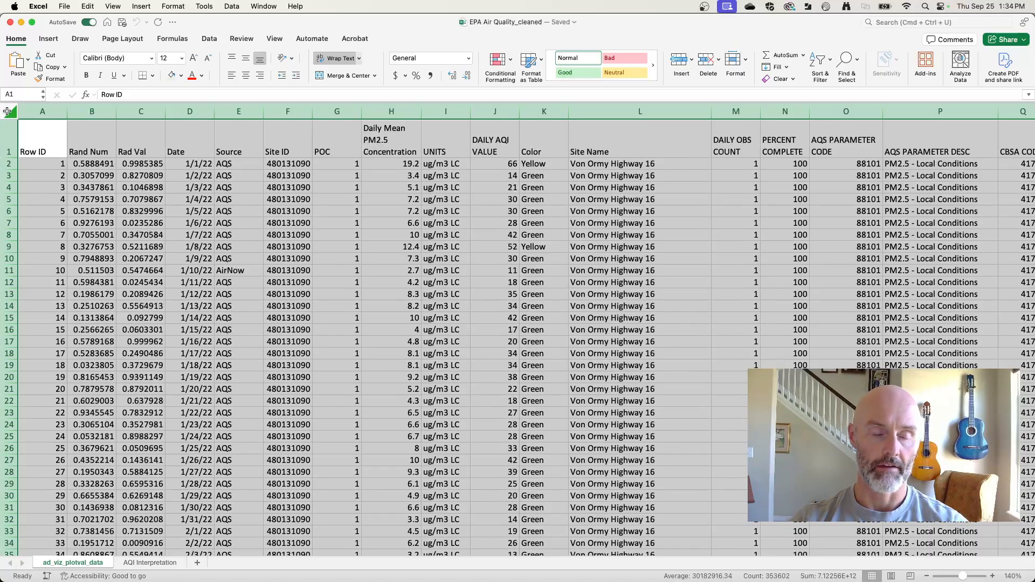
{"action": "left_click", "coordinate": [141, 7]}
{"action": "left_click", "coordinate": [143, 6]}
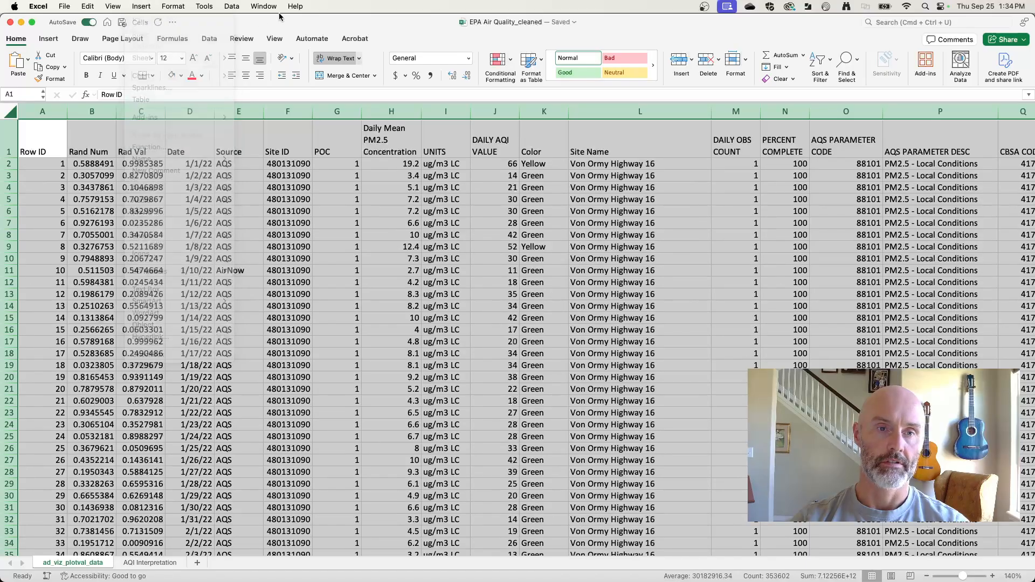
{"action": "left_click", "coordinate": [49, 39]}
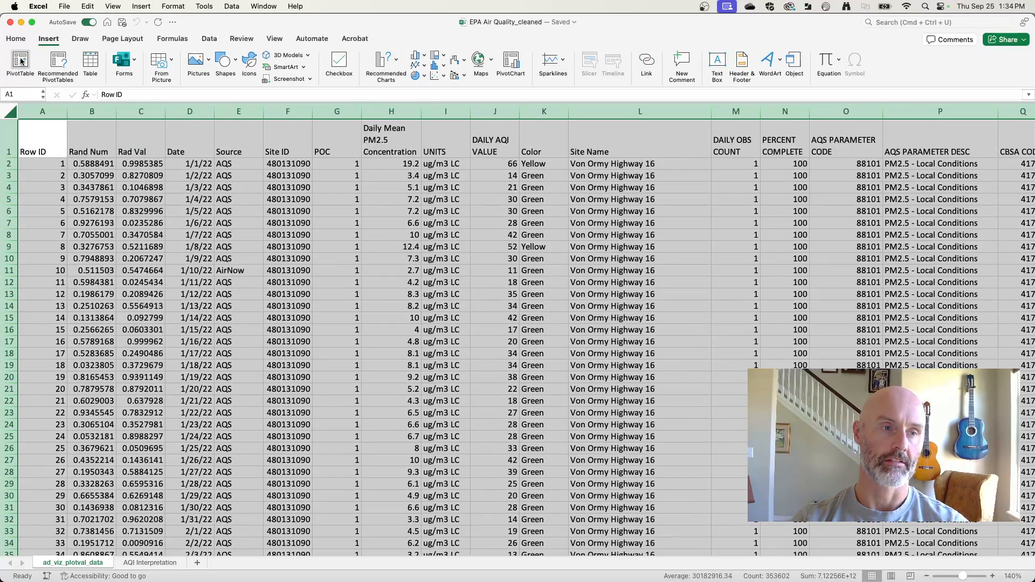
{"action": "left_click", "coordinate": [20, 60]}
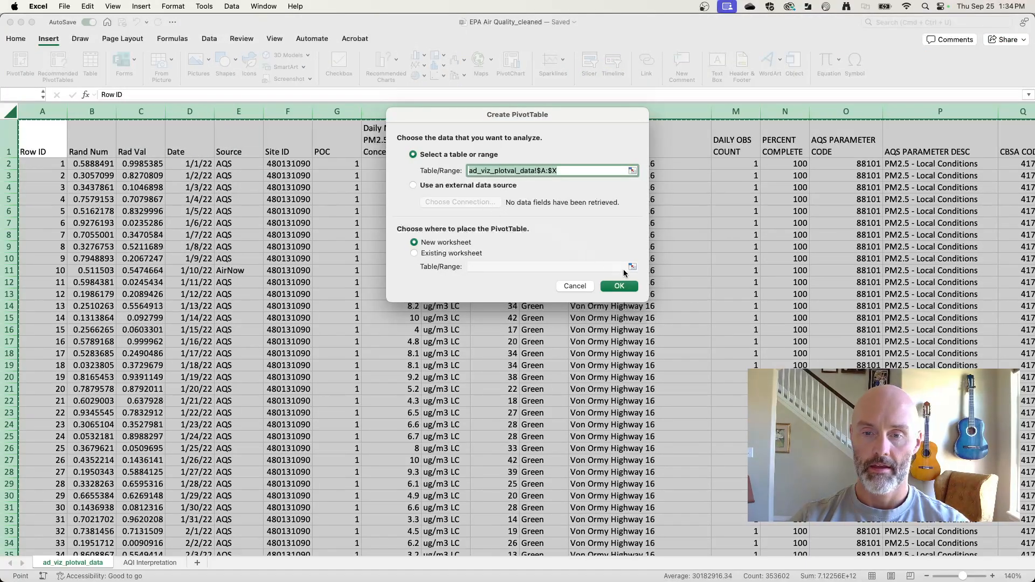
{"action": "left_click", "coordinate": [620, 286]}
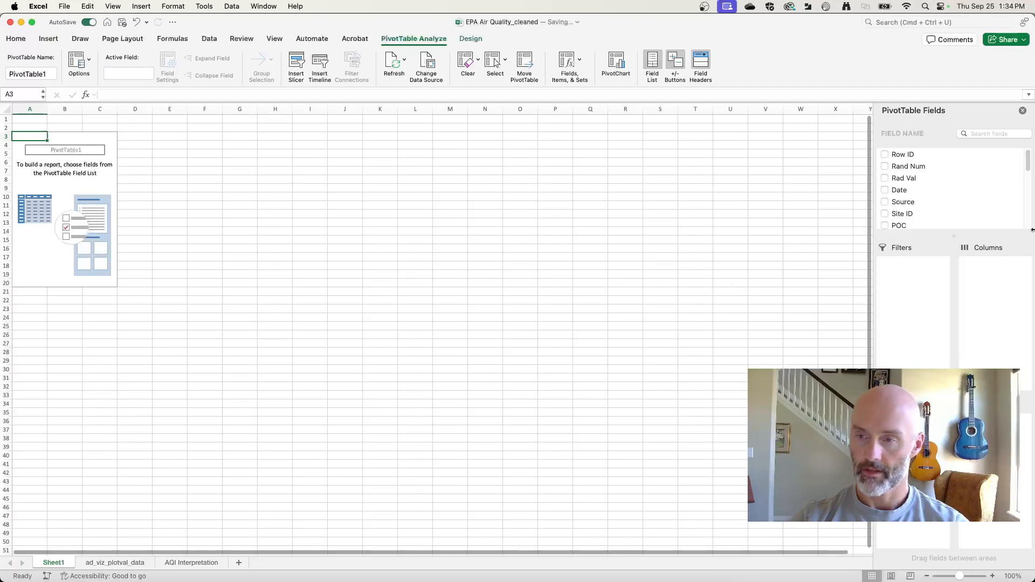
Step: Add the COUNTY field to the PivotTable's rows
{"action": "scroll", "coordinate": [924, 183], "scroll_direction": "down", "scroll_amount": 6}
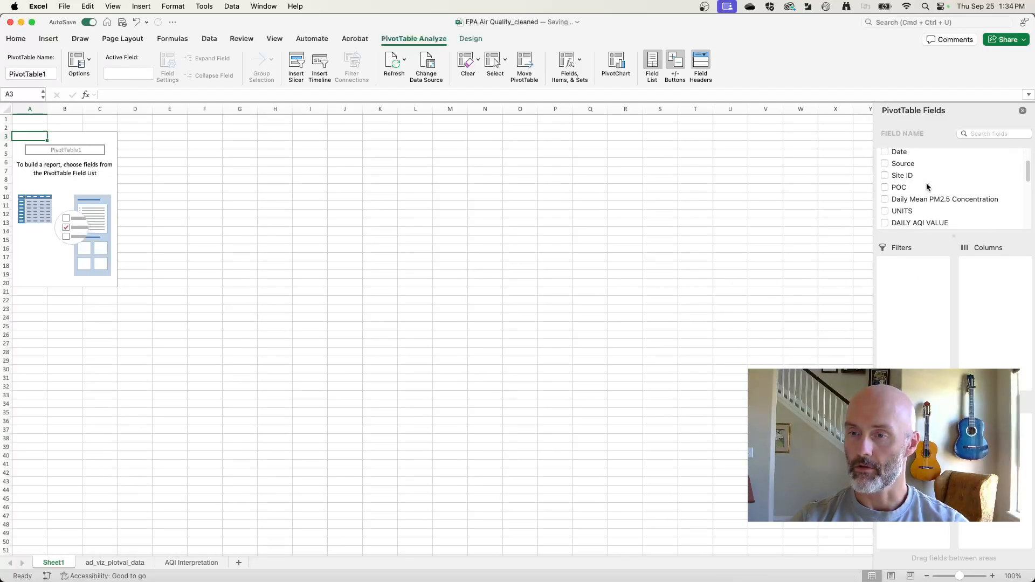
{"action": "scroll", "coordinate": [926, 186], "scroll_direction": "down", "scroll_amount": 5}
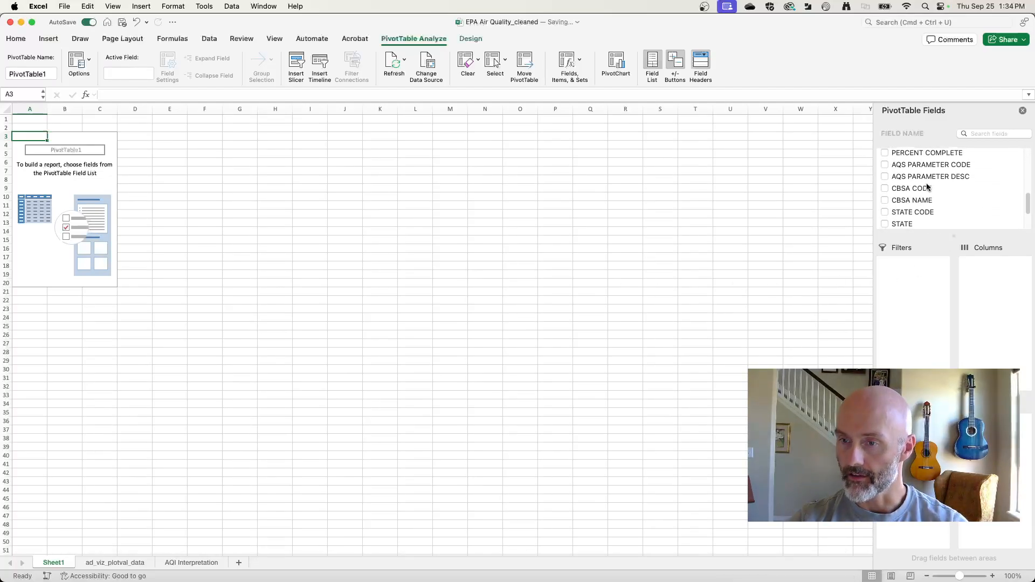
{"action": "scroll", "coordinate": [926, 188], "scroll_direction": "down", "scroll_amount": 1}
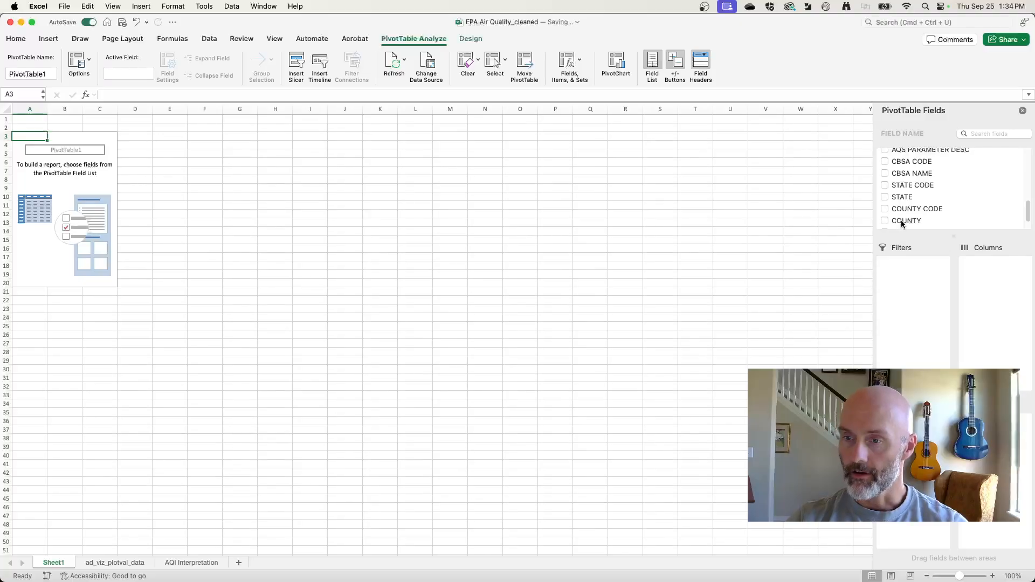
{"action": "left_click_drag", "start_coordinate": [901, 220], "coordinate": [911, 459]}
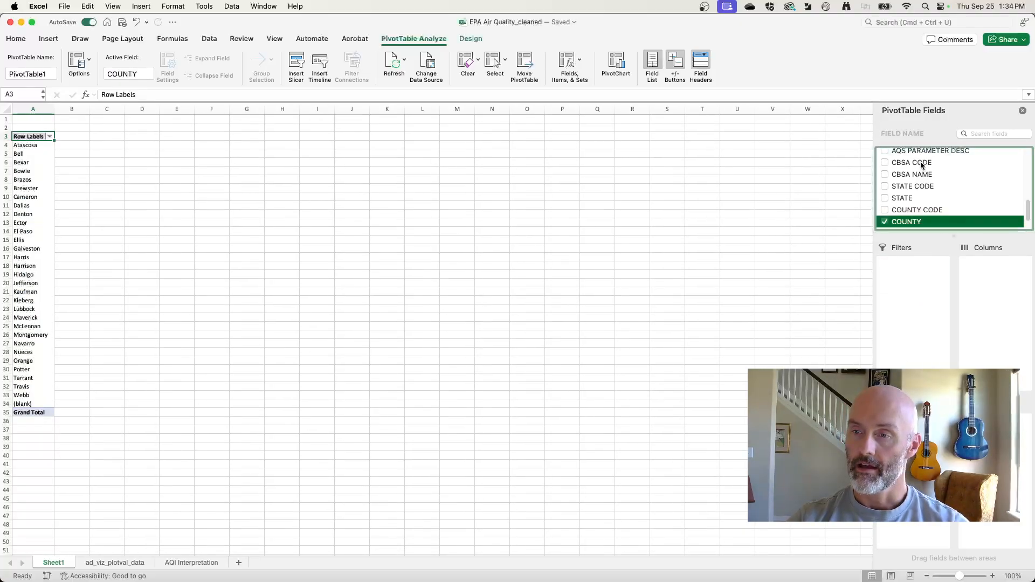
Step: Add the DAILY AQI VALUE field to the PivotTable and place it in the values area
{"action": "scroll", "coordinate": [920, 160], "scroll_direction": "up", "scroll_amount": 5}
{"action": "scroll", "coordinate": [921, 160], "scroll_direction": "down", "scroll_amount": 3}
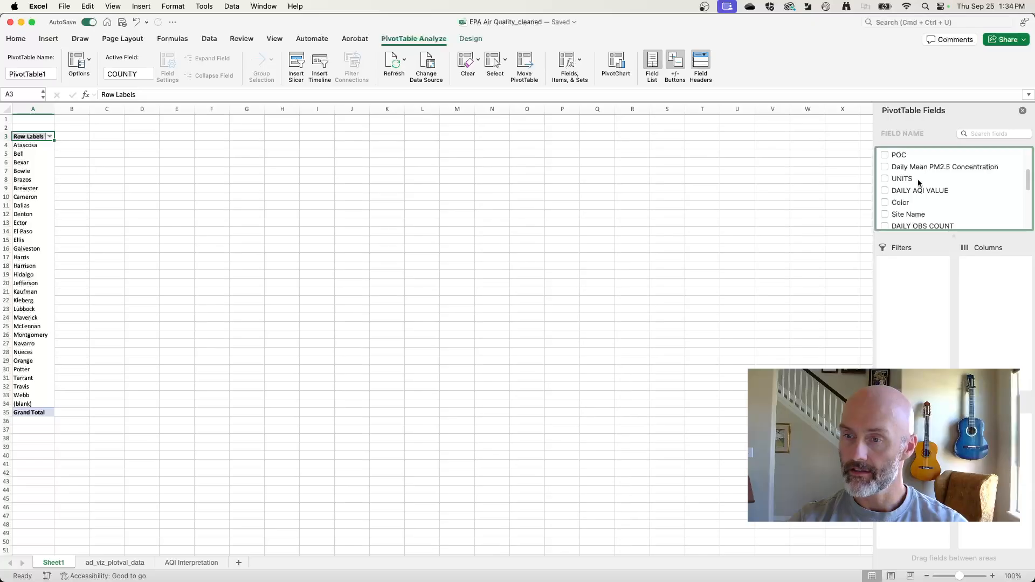
{"action": "left_click", "coordinate": [885, 190]}
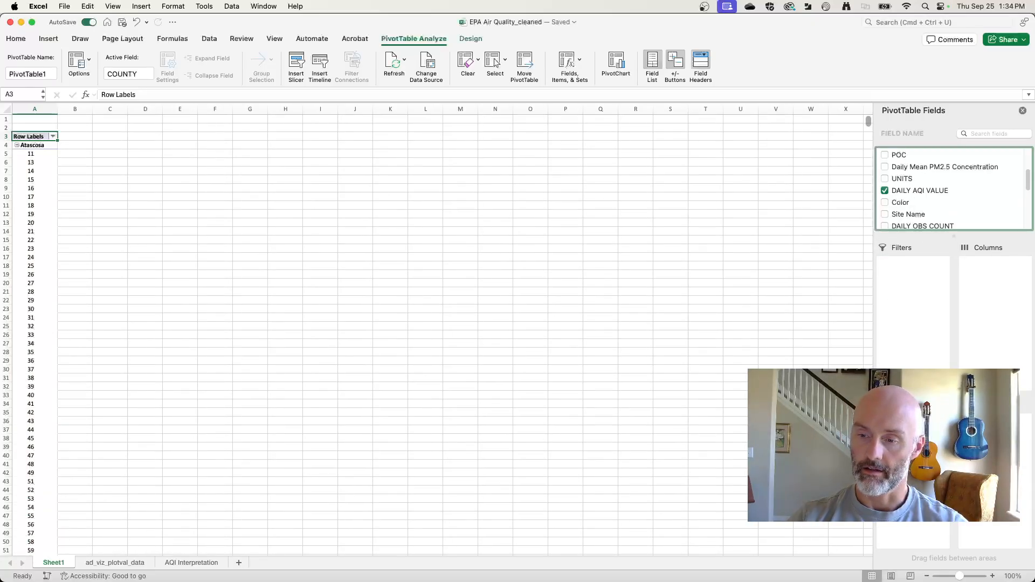
{"action": "left_click_drag", "start_coordinate": [911, 431], "coordinate": [994, 451]}
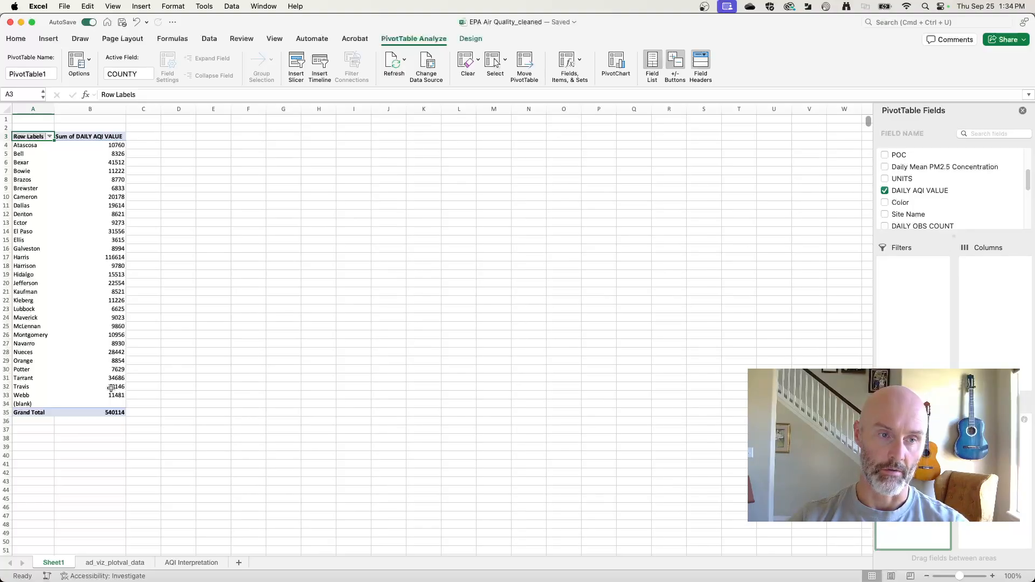
Step: Check in Firefox which AQI measure the assignment's first question asks for, highlighting the word "average", and return to Excel
{"action": "key", "text": "super+Tab"}
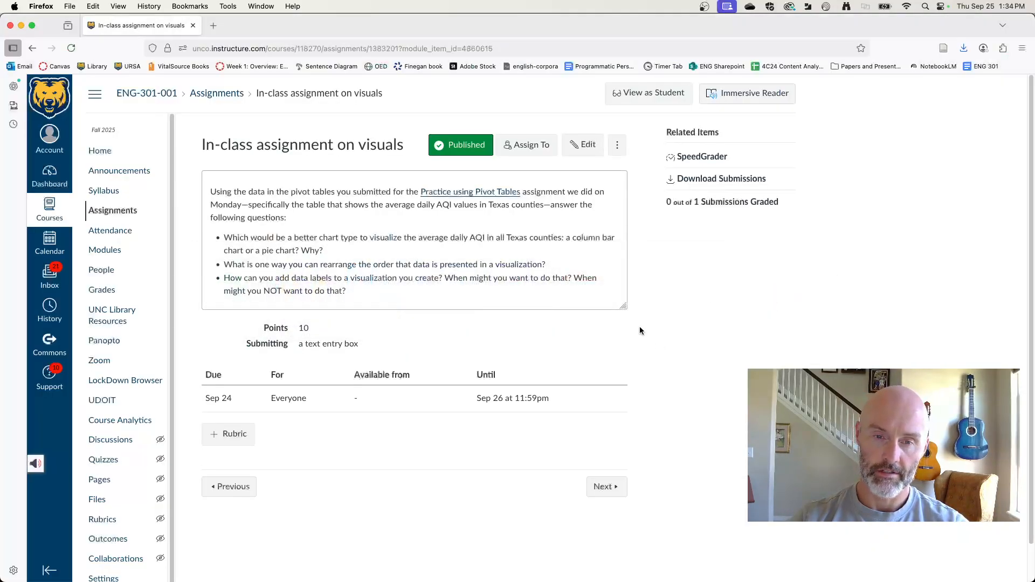
{"action": "double_click", "coordinate": [433, 237]}
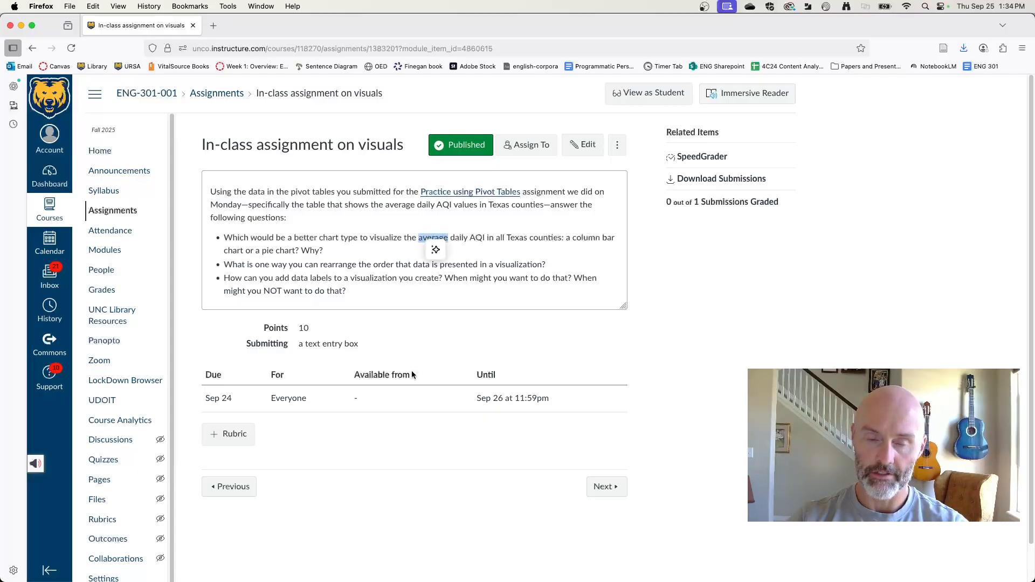
{"action": "key", "text": "super+Tab"}
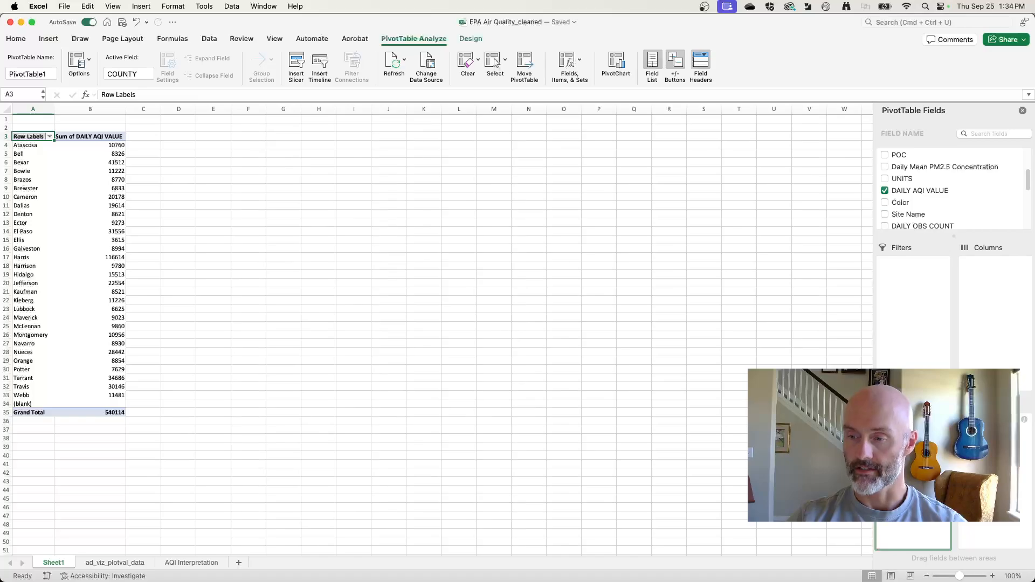
Step: Summarize the DAILY AQI VALUE field by Average instead of Sum
{"action": "left_click", "coordinate": [1026, 422]}
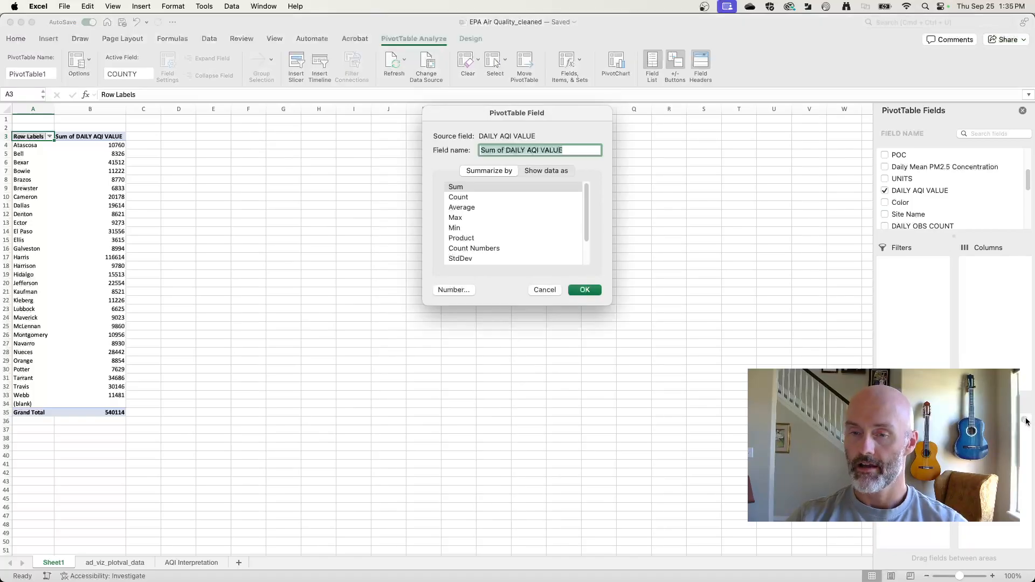
{"action": "left_click", "coordinate": [468, 207]}
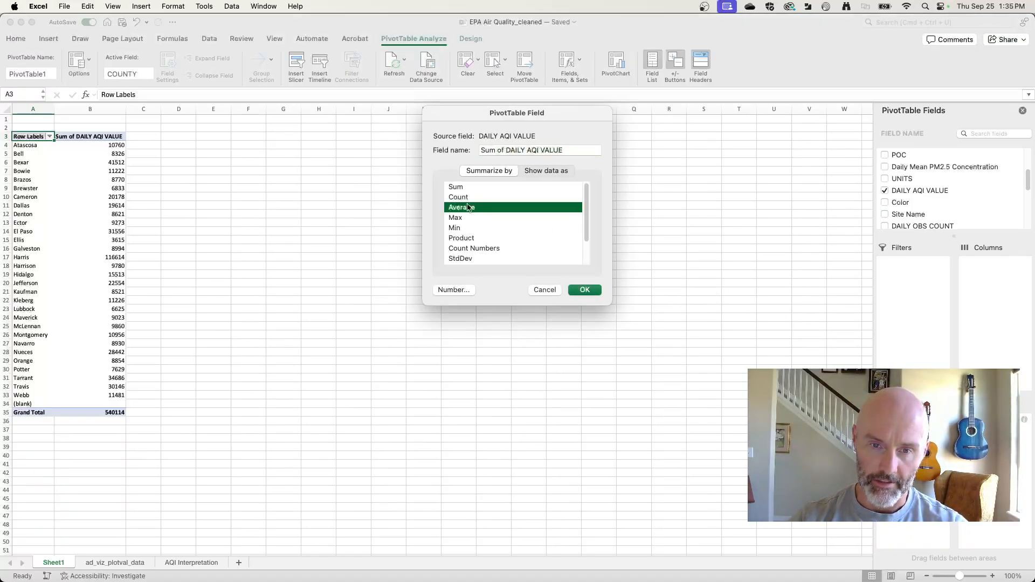
{"action": "left_click", "coordinate": [590, 289]}
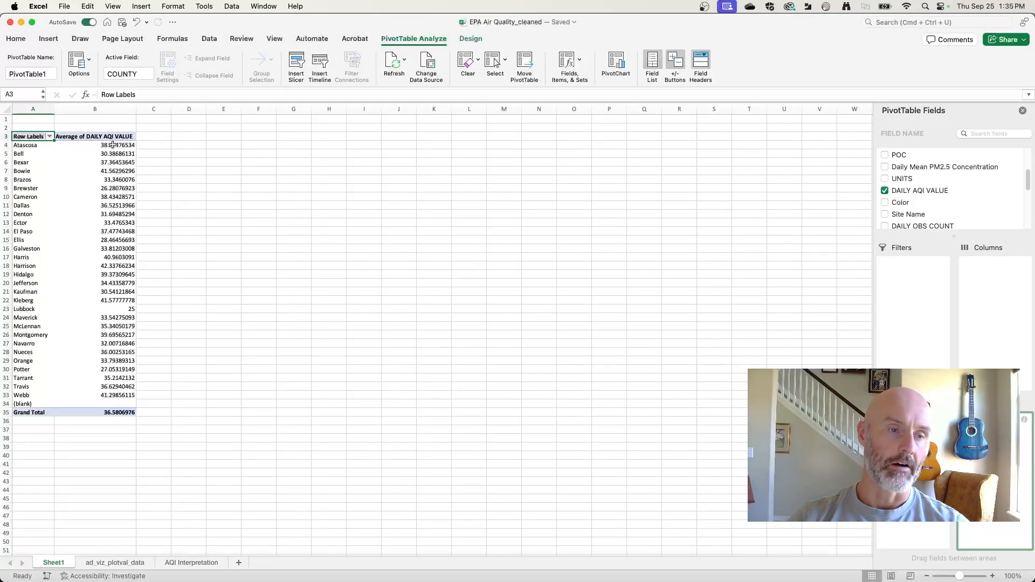
Step: Examine the county averages in the PivotTable, recheck the chart question in the Firefox assignment and return to Excel
{"action": "left_click_drag", "start_coordinate": [116, 145], "coordinate": [122, 403]}
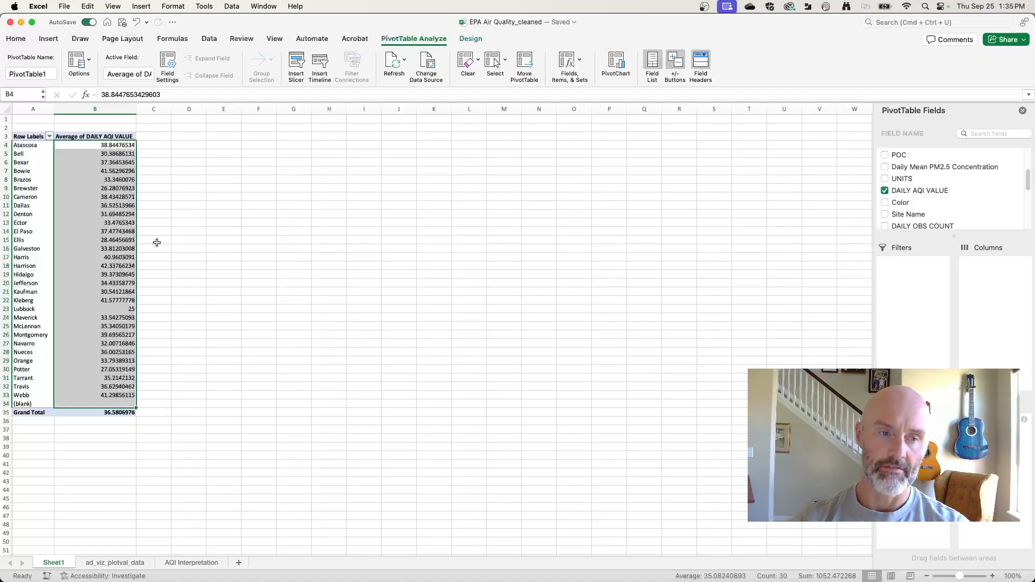
{"action": "left_click", "coordinate": [189, 225]}
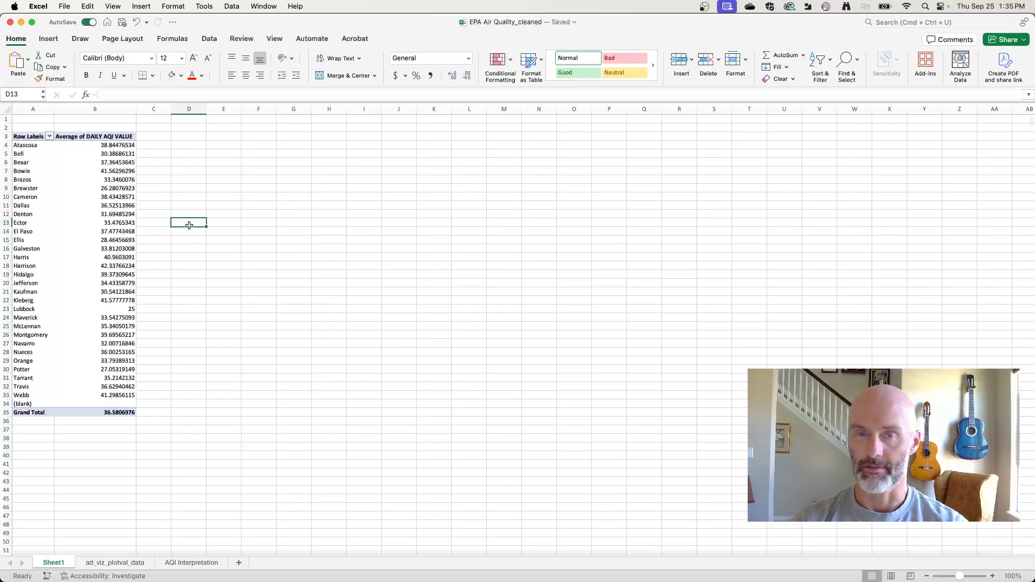
{"action": "key", "text": "super+Tab"}
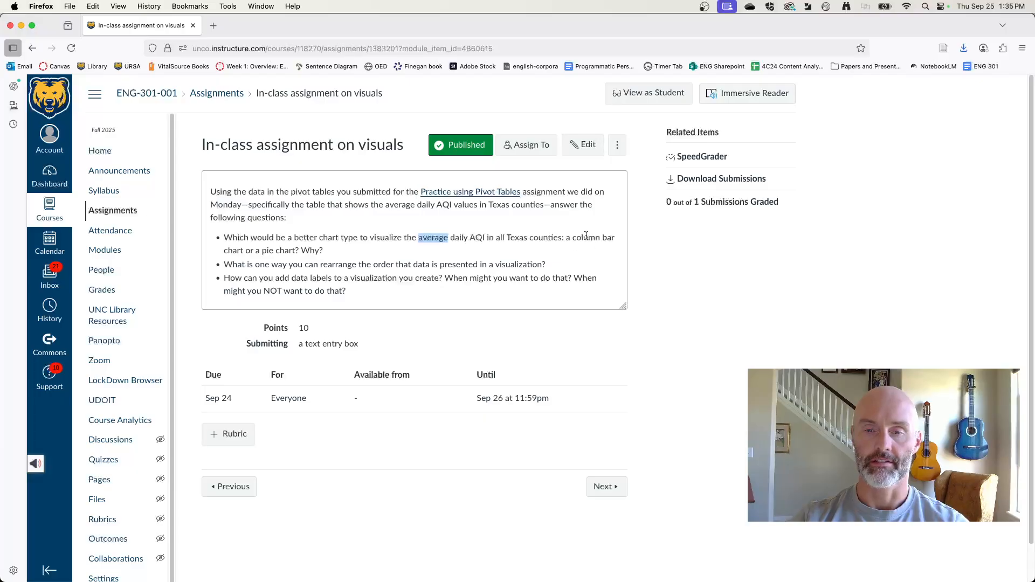
{"action": "key", "text": "super+Tab"}
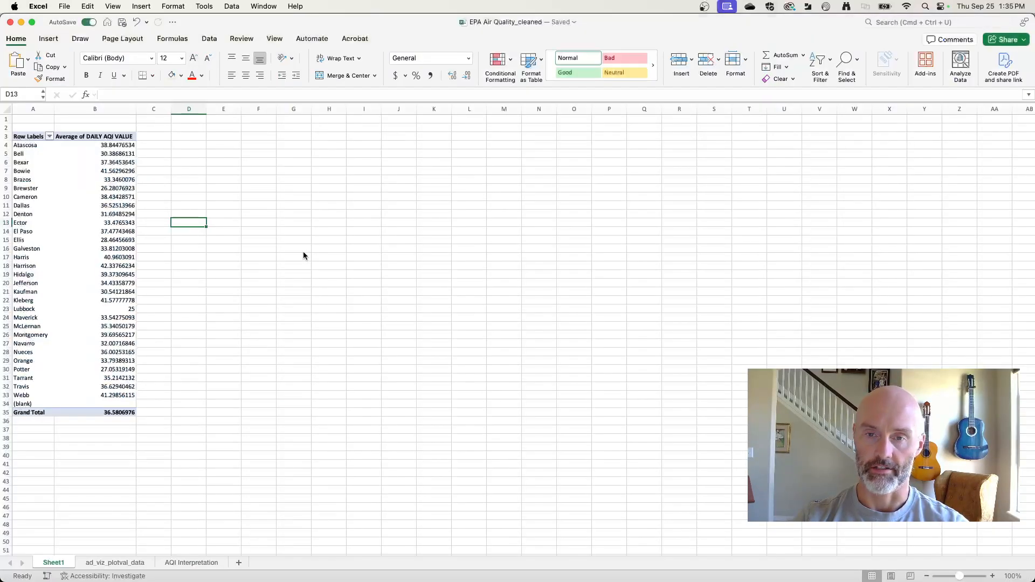
Step: Insert a PivotChart from the county averages and enlarge it to span about columns I to S
{"action": "left_click", "coordinate": [48, 164]}
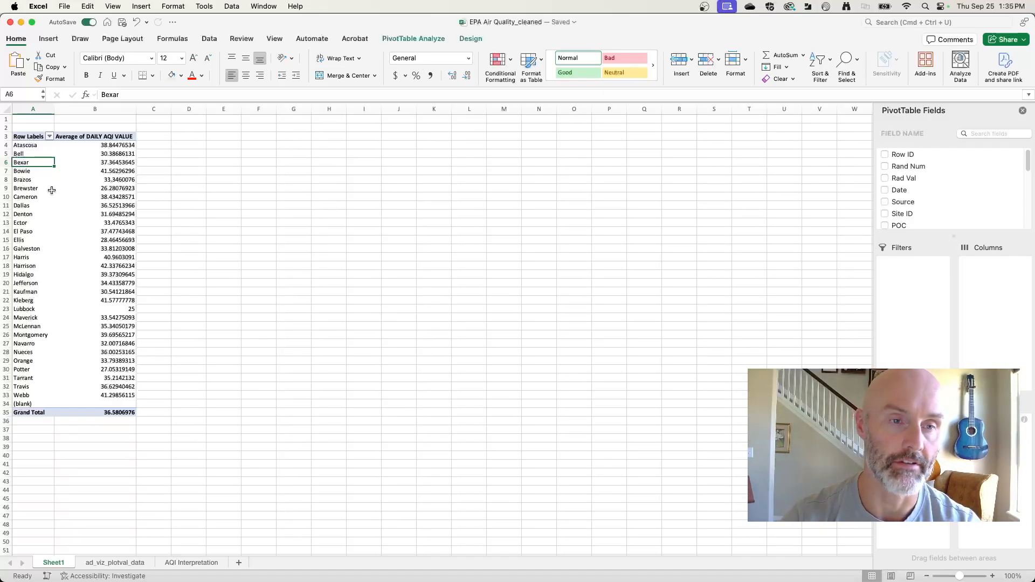
{"action": "left_click", "coordinate": [414, 41]}
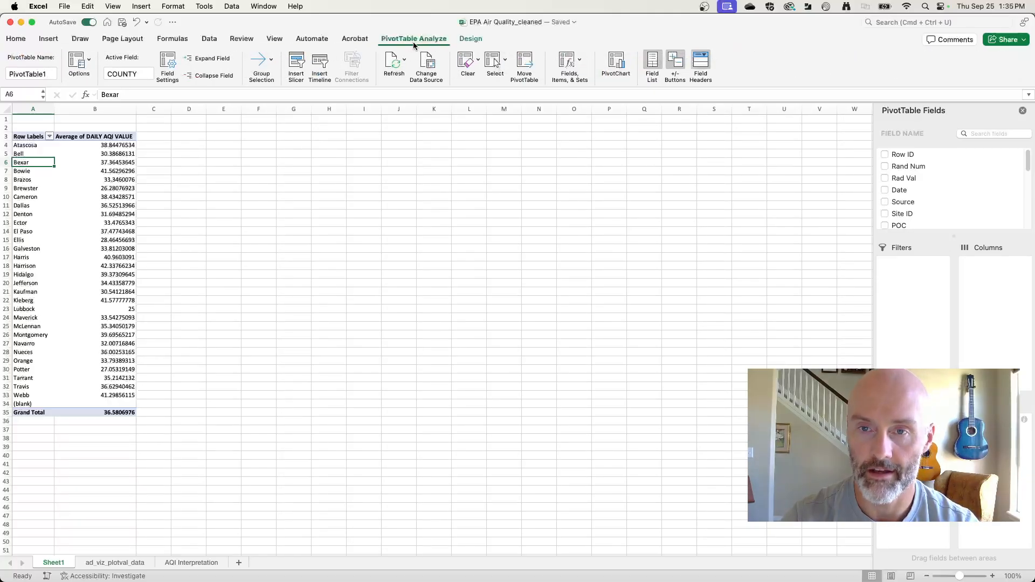
{"action": "left_click", "coordinate": [615, 65]}
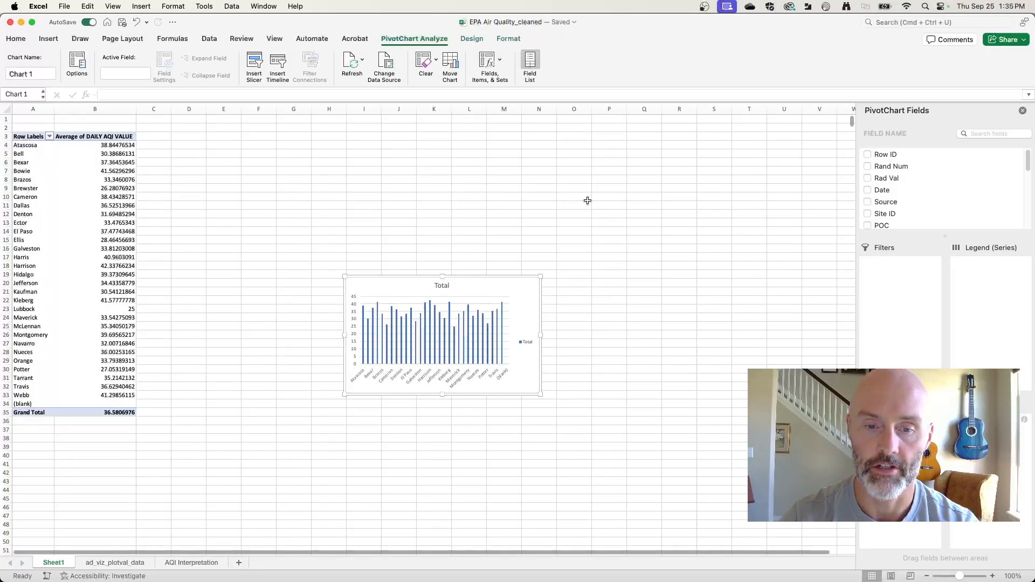
{"action": "left_click_drag", "start_coordinate": [542, 277], "coordinate": [763, 153]}
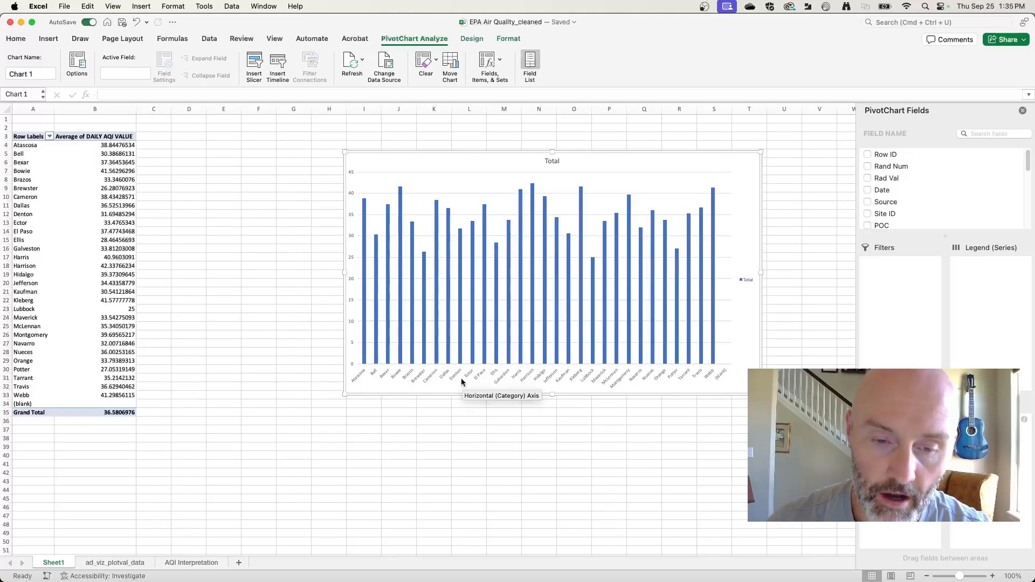
Step: Reread the assignment's questions in Firefox, return to Excel and examine Bexar county's average in the PivotTable
{"action": "key", "text": "super+Tab"}
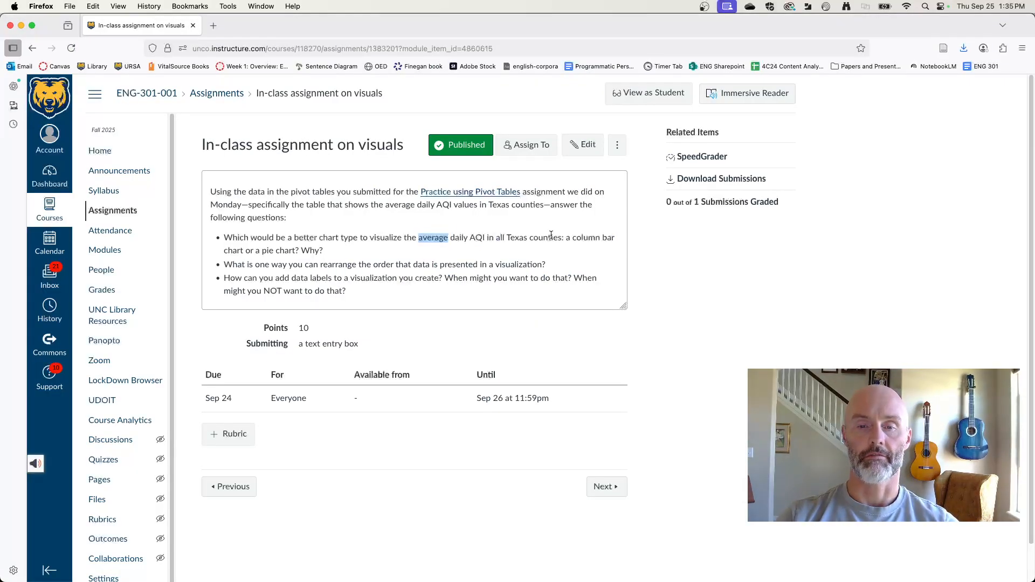
{"action": "key", "text": "super+Tab"}
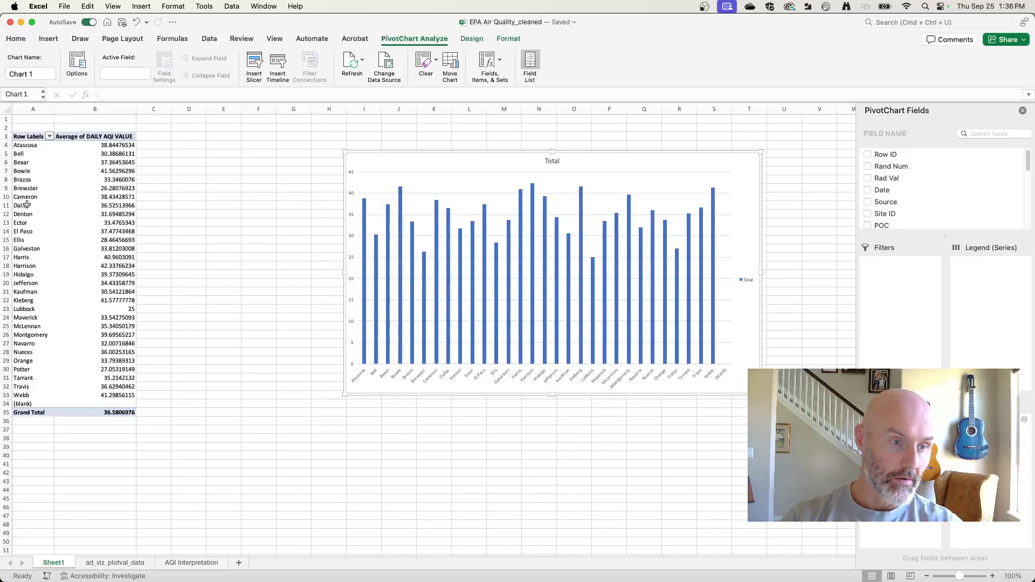
{"action": "left_click_drag", "start_coordinate": [24, 162], "coordinate": [108, 162]}
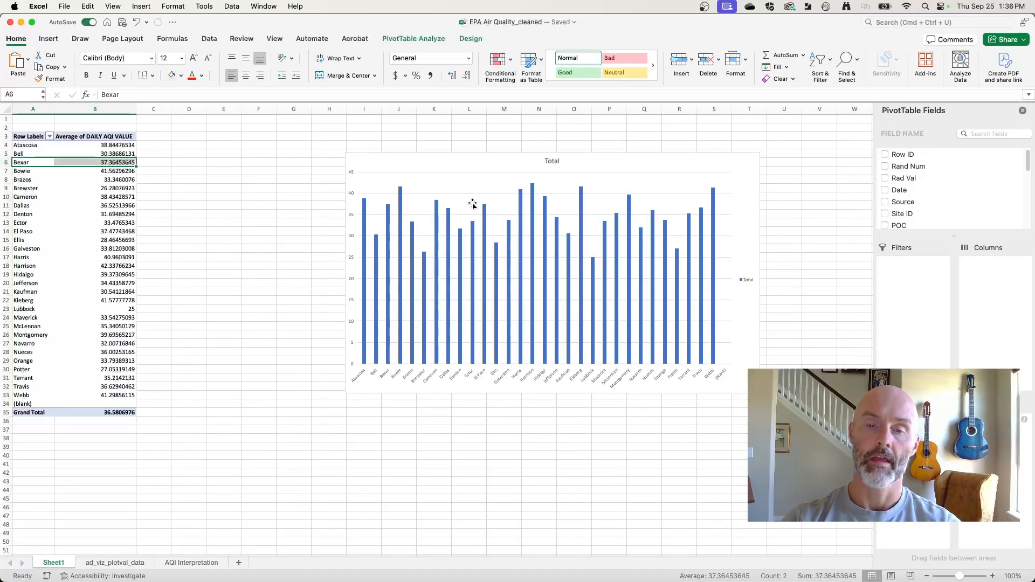
Step: Change the PivotChart to a 2-D pie, recheck the chart-type question in the Firefox assignment and return to Excel
{"action": "left_click", "coordinate": [428, 161]}
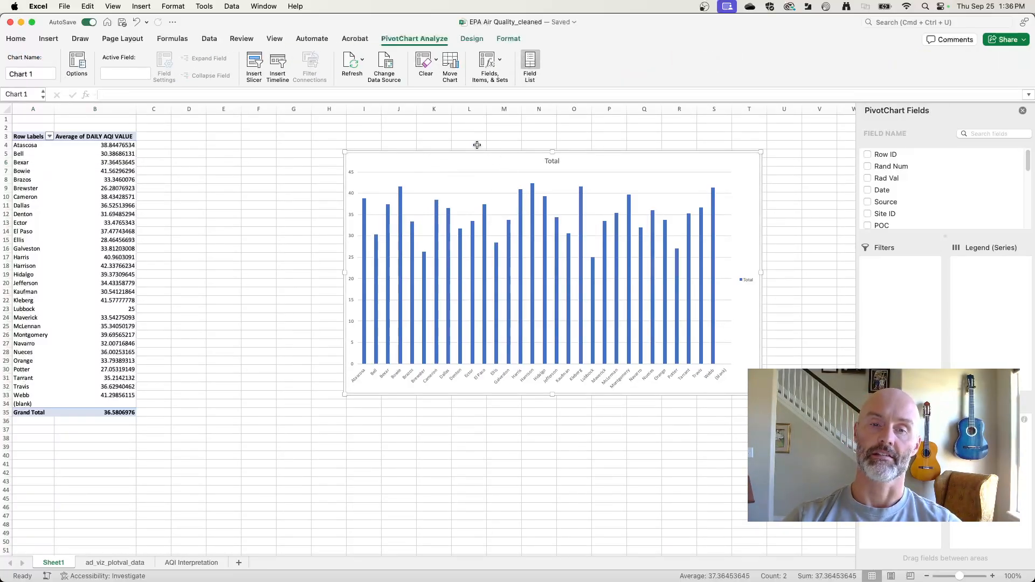
{"action": "left_click", "coordinate": [462, 40]}
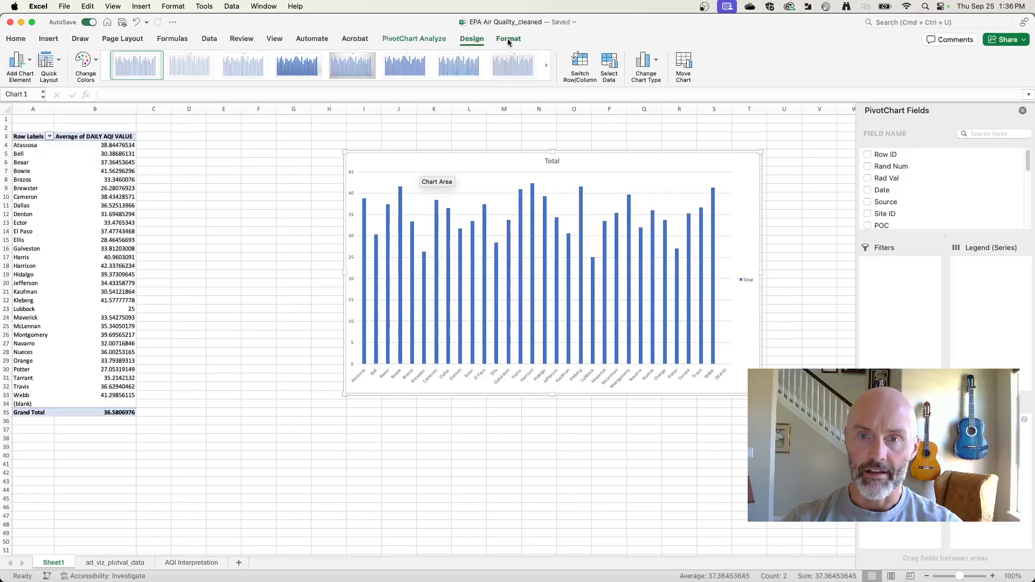
{"action": "left_click", "coordinate": [508, 41]}
{"action": "left_click", "coordinate": [459, 42]}
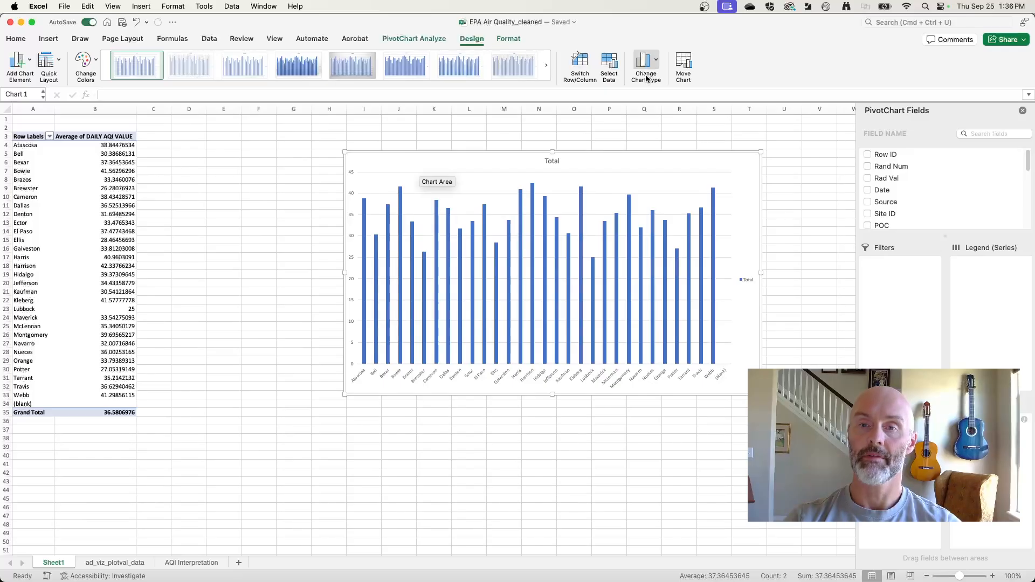
{"action": "left_click", "coordinate": [656, 61]}
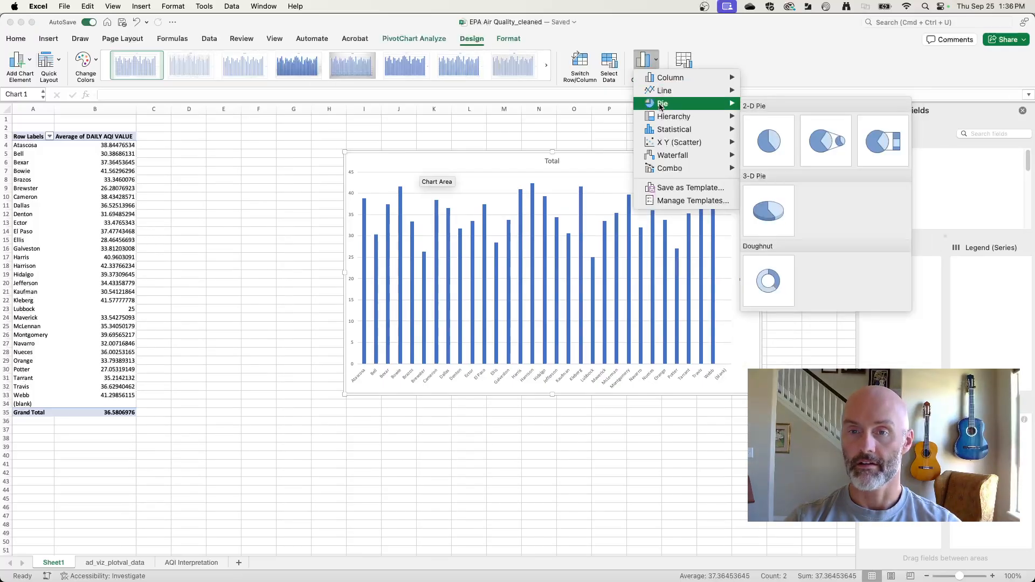
{"action": "mouse_move", "coordinate": [660, 129]}
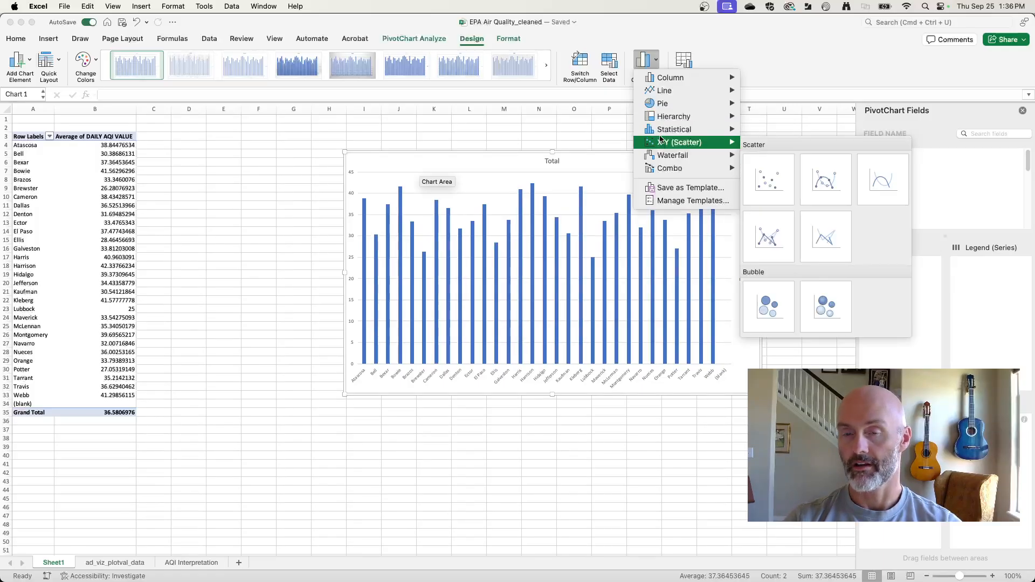
{"action": "mouse_move", "coordinate": [664, 104]}
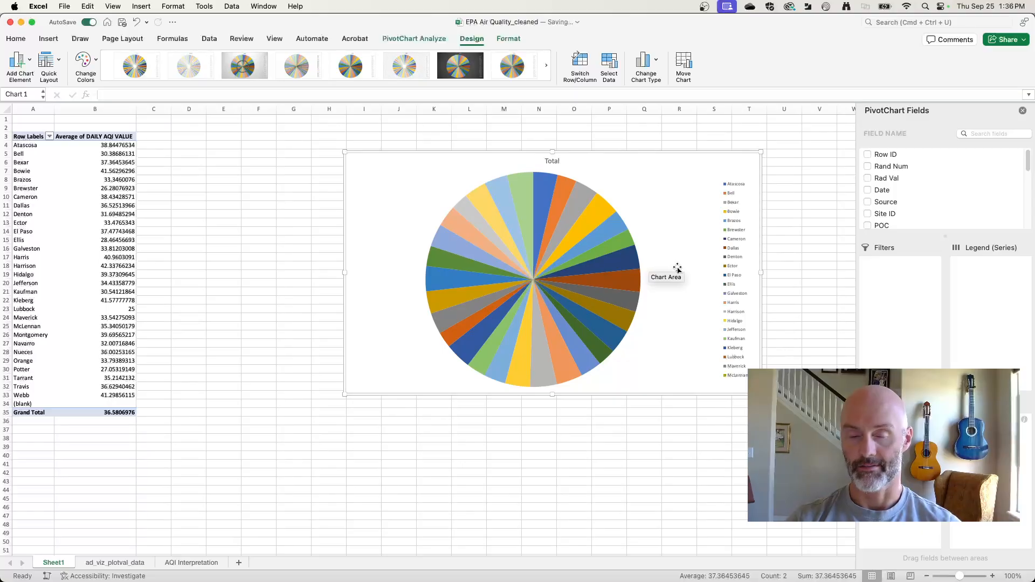
{"action": "key", "text": "super+Tab"}
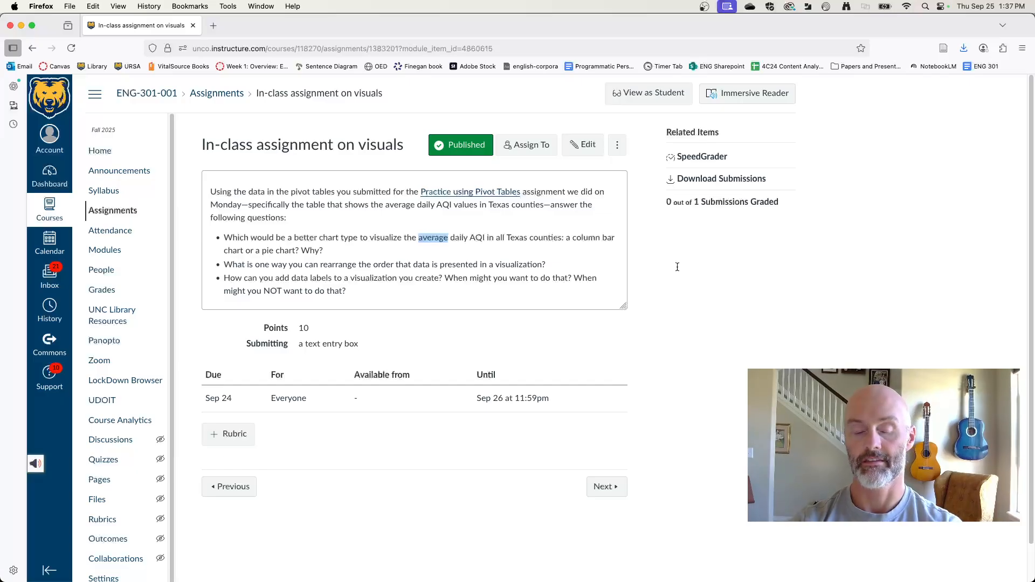
{"action": "key", "text": "super+Tab"}
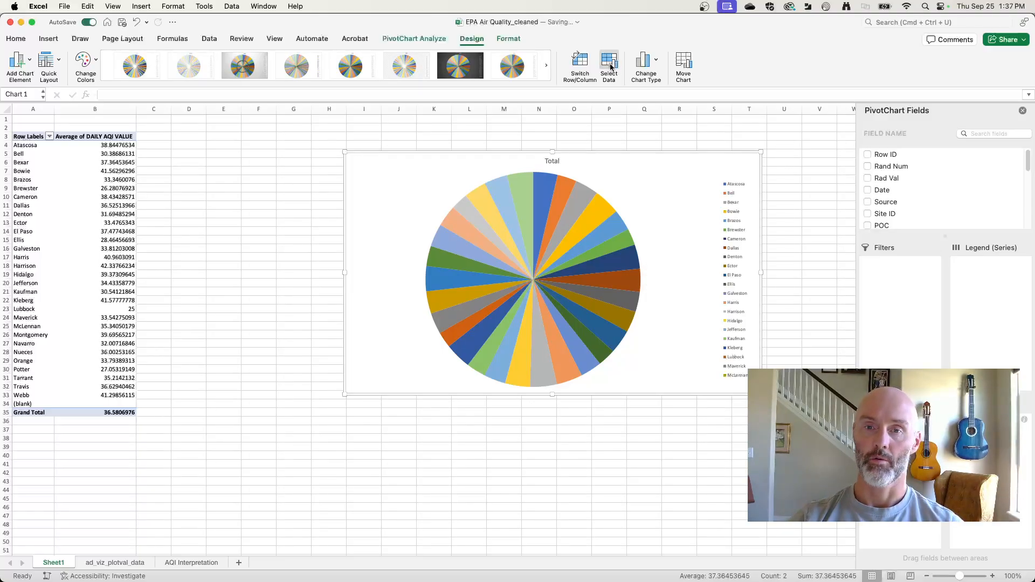
Step: Change the PivotChart's type back to a 2-D clustered column chart
{"action": "left_click", "coordinate": [644, 61]}
{"action": "mouse_move", "coordinate": [672, 78]}
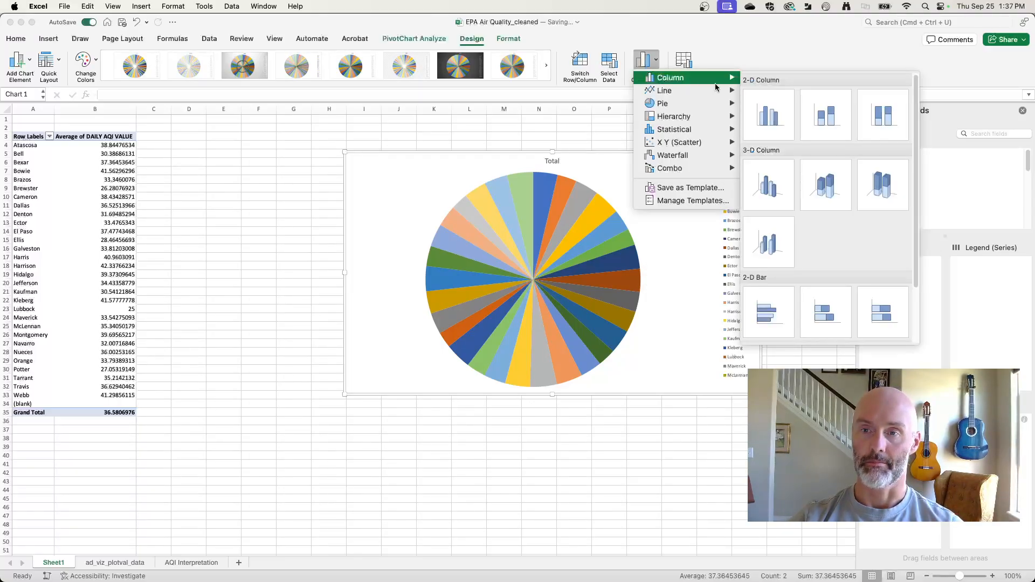
{"action": "left_click", "coordinate": [756, 121]}
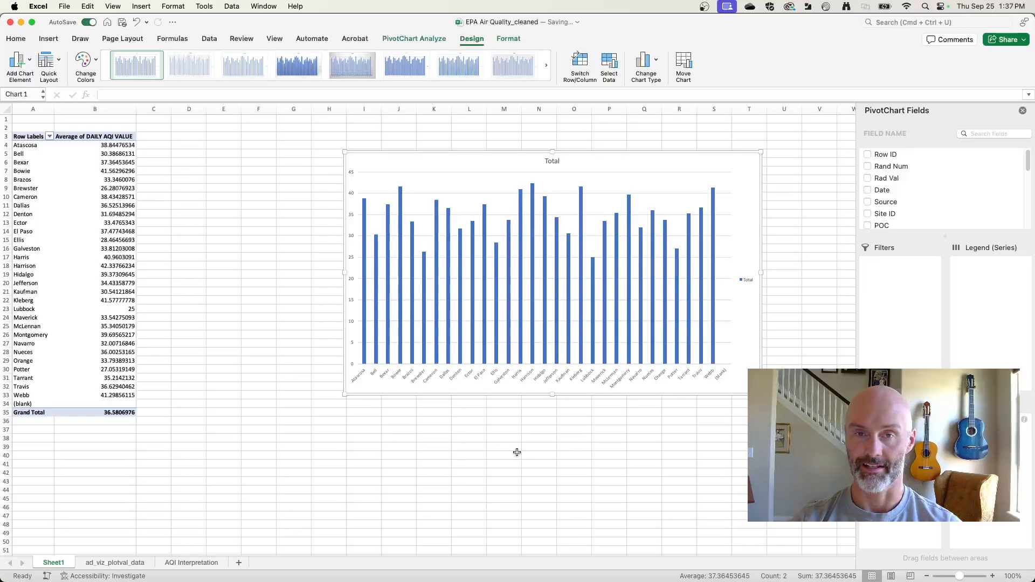
Step: Read the assignment's question about rearranging the order of the data in Firefox and return to Excel
{"action": "key", "text": "super+Tab"}
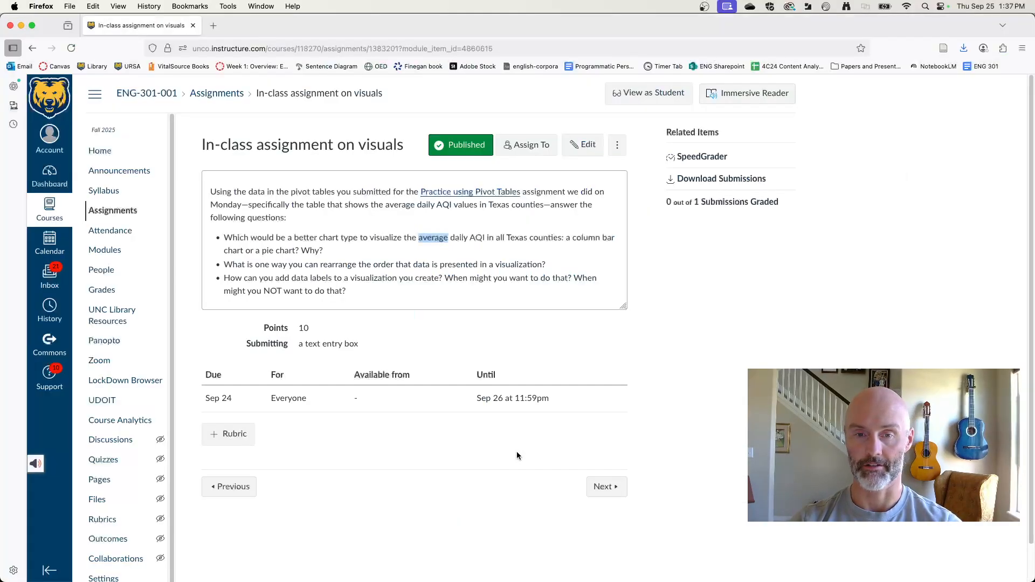
{"action": "left_click", "coordinate": [254, 265]}
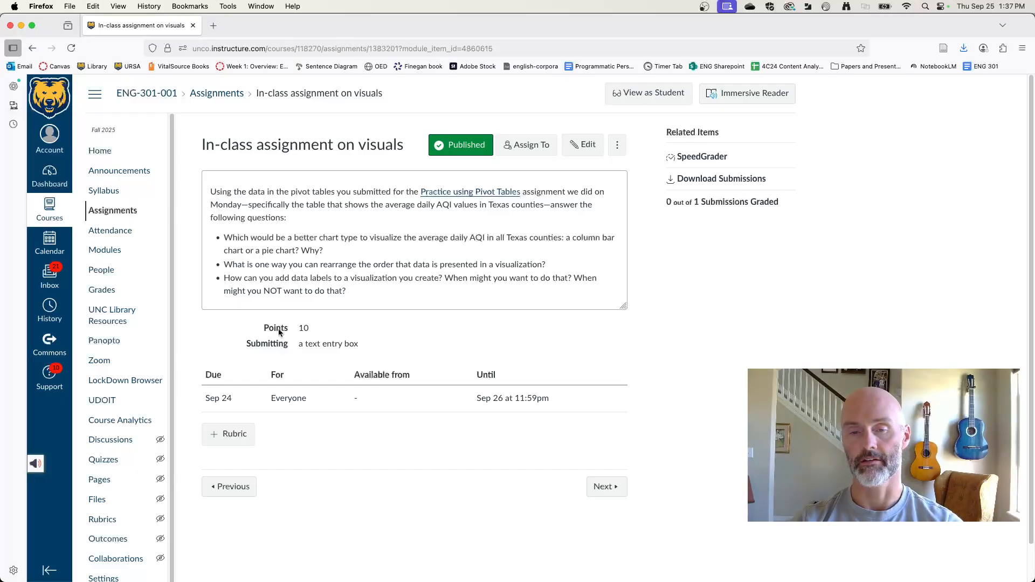
{"action": "key", "text": "super+Tab"}
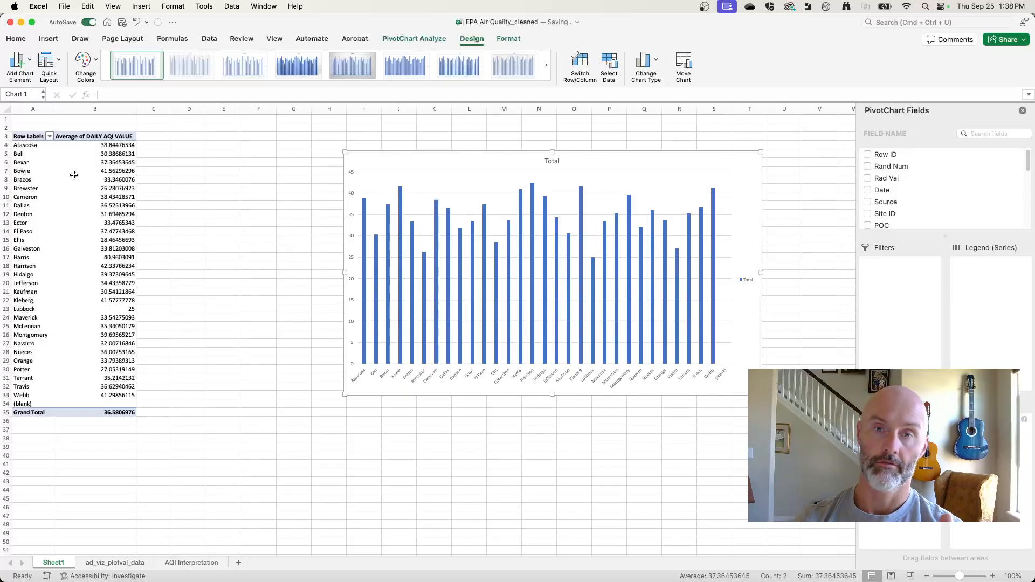
Step: Sort the PivotTable's counties by Average of DAILY AQI VALUE in descending order and close the sort settings
{"action": "left_click", "coordinate": [50, 137]}
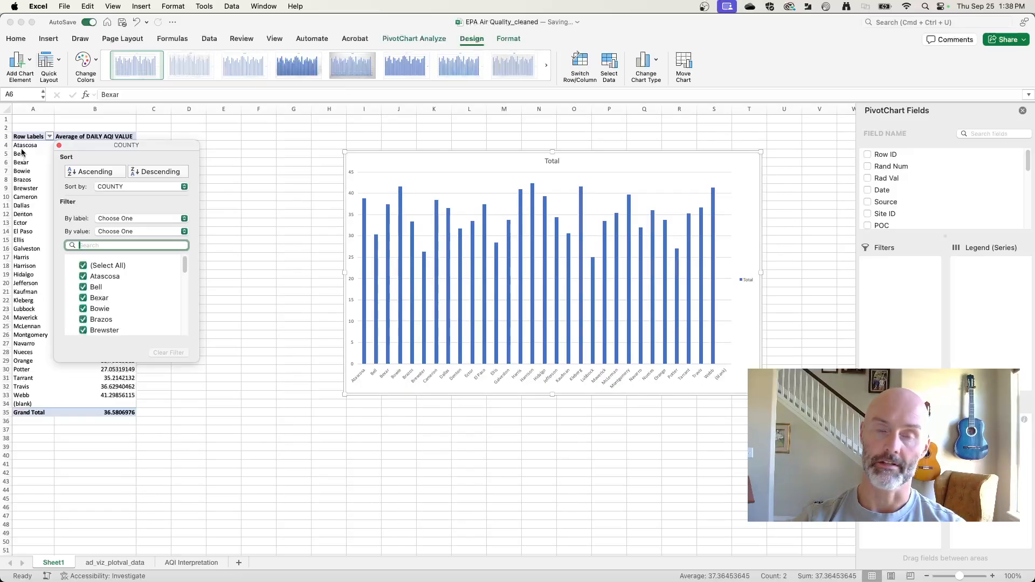
{"action": "left_click", "coordinate": [113, 188]}
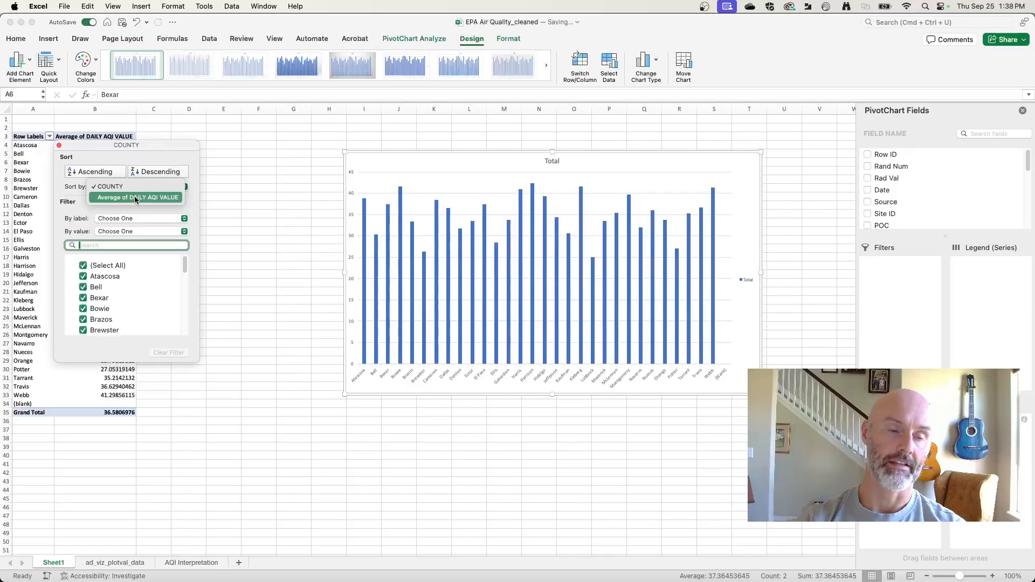
{"action": "left_click", "coordinate": [134, 195]}
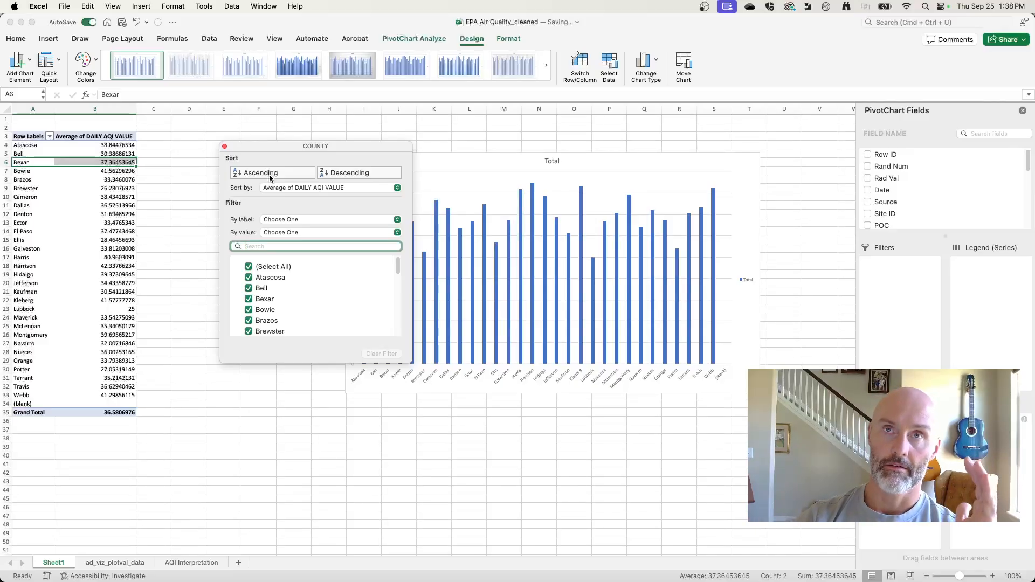
{"action": "left_click", "coordinate": [366, 173]}
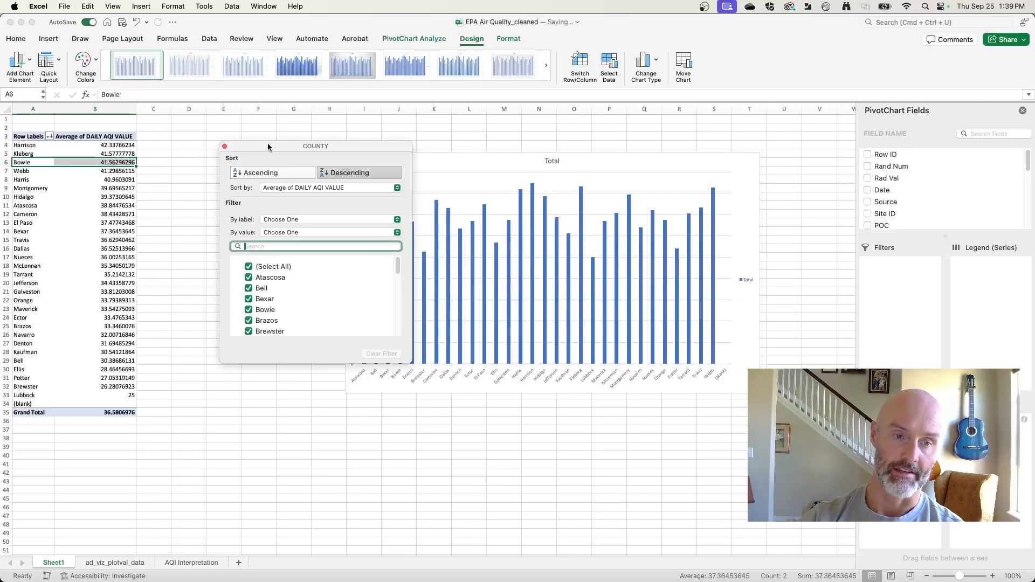
{"action": "left_click", "coordinate": [225, 146]}
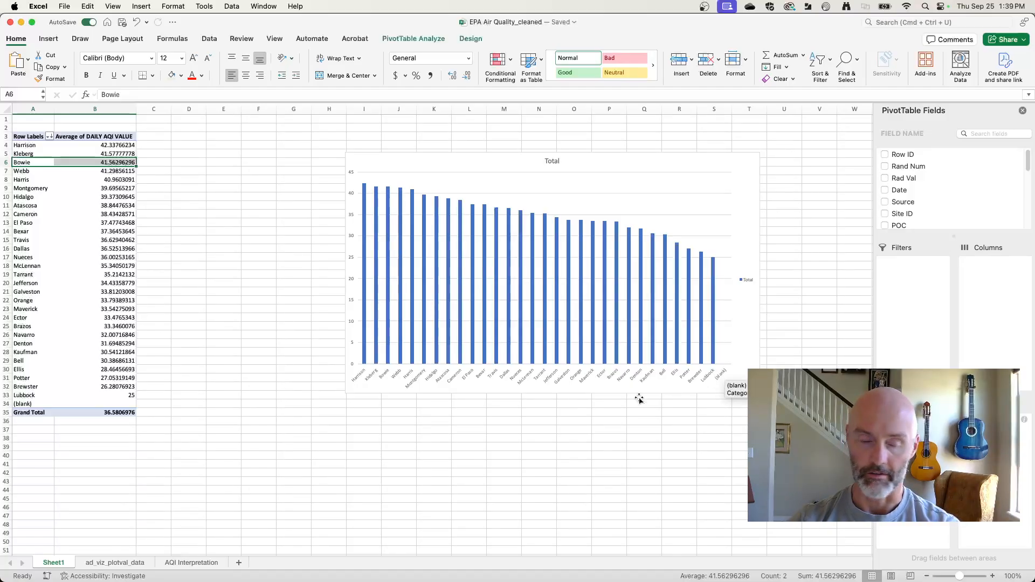
Step: Examine the ad_viz_plotval_data sheet from its data rows to the sheet's end and back, and return to Sheet1
{"action": "left_click", "coordinate": [115, 562]}
{"action": "scroll", "coordinate": [150, 407], "scroll_direction": "down", "scroll_amount": 15}
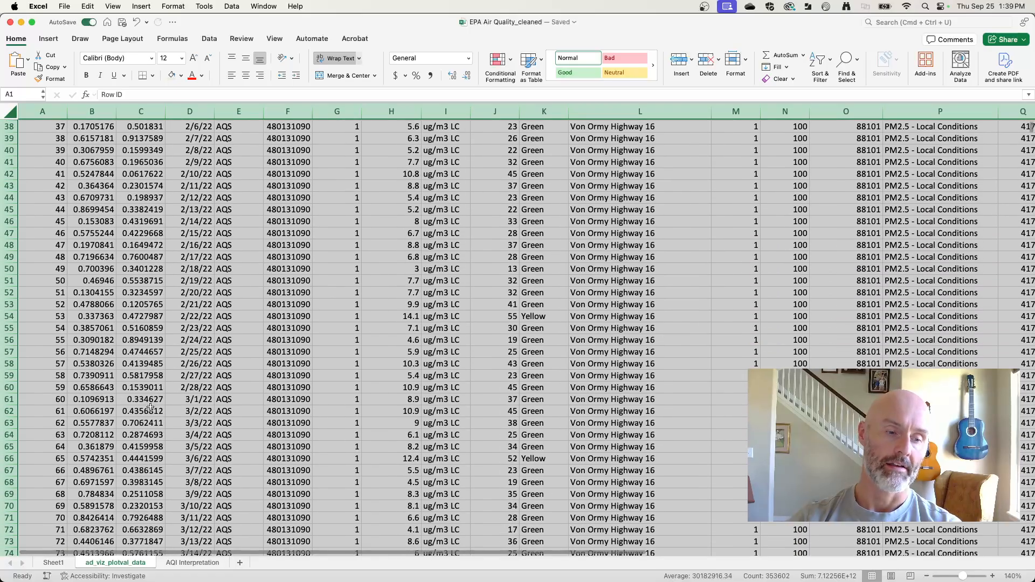
{"action": "left_click", "coordinate": [152, 404]}
{"action": "key", "text": "ctrl+Down"}
{"action": "key", "text": "ctrl+Down"}
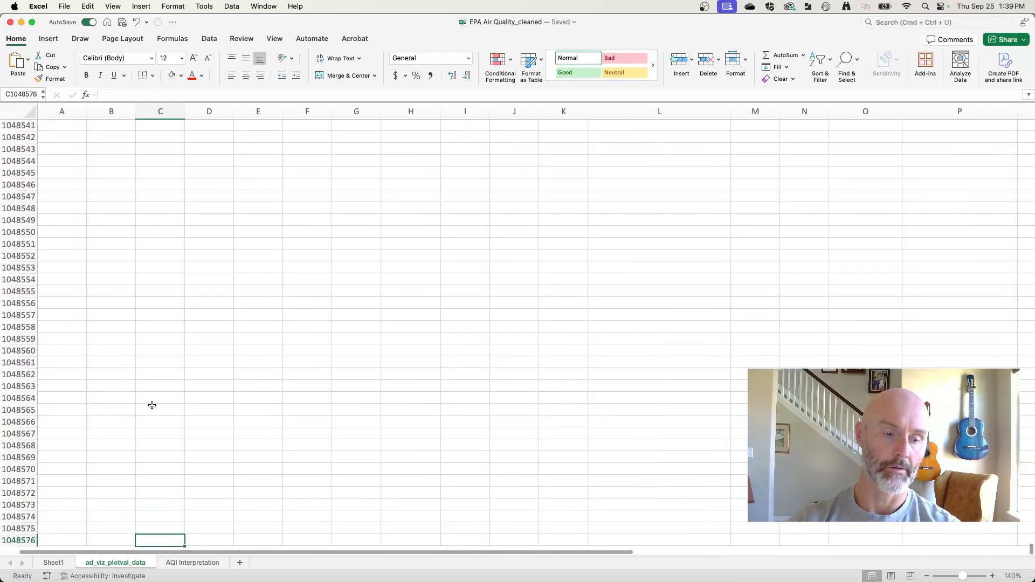
{"action": "scroll", "coordinate": [194, 380], "scroll_direction": "up", "scroll_amount": 4}
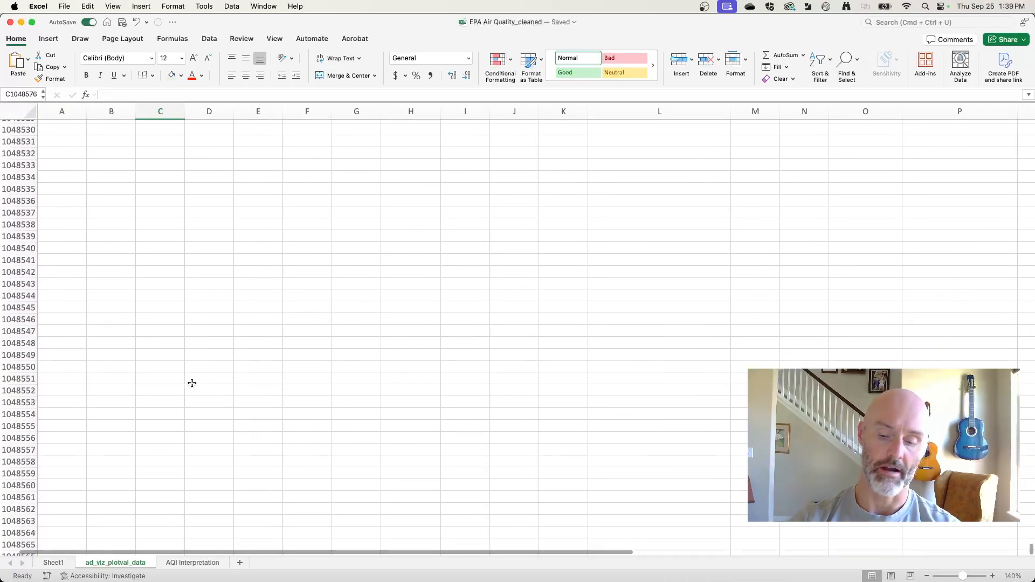
{"action": "key", "text": "ctrl+Up"}
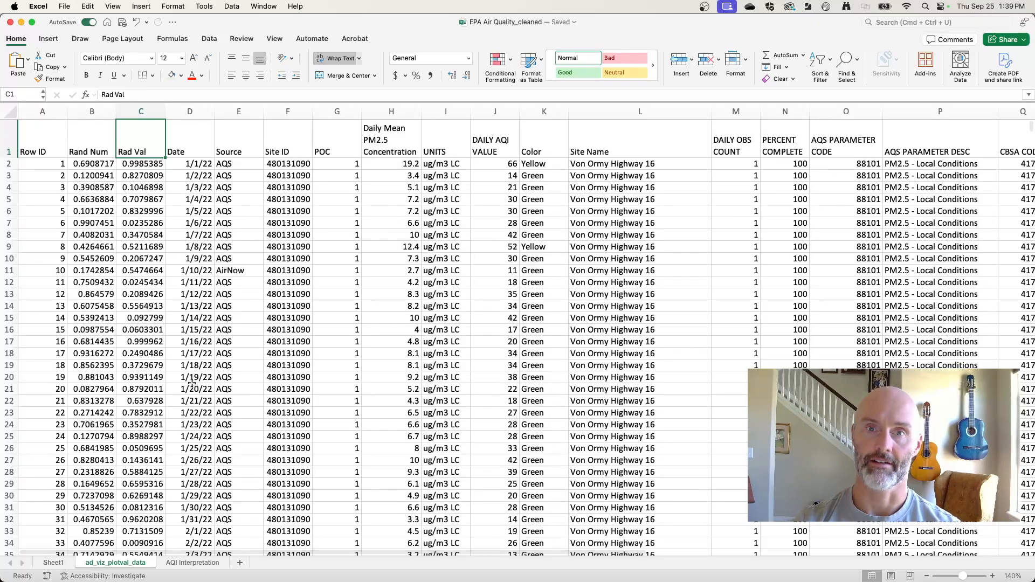
{"action": "left_click", "coordinate": [64, 563]}
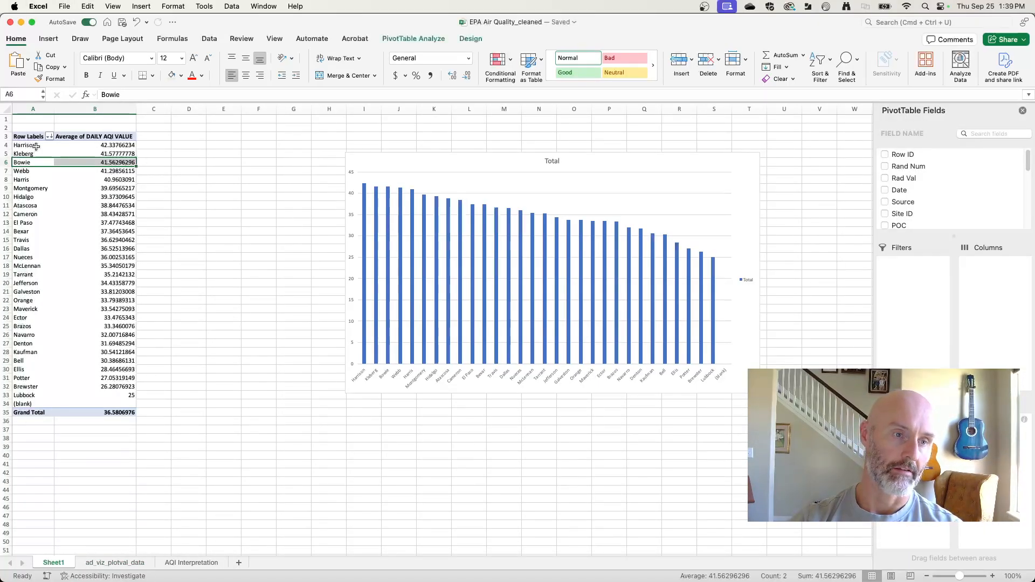
Step: Filter the (blank) entry out of the PivotTable's county row labels
{"action": "left_click", "coordinate": [50, 137]}
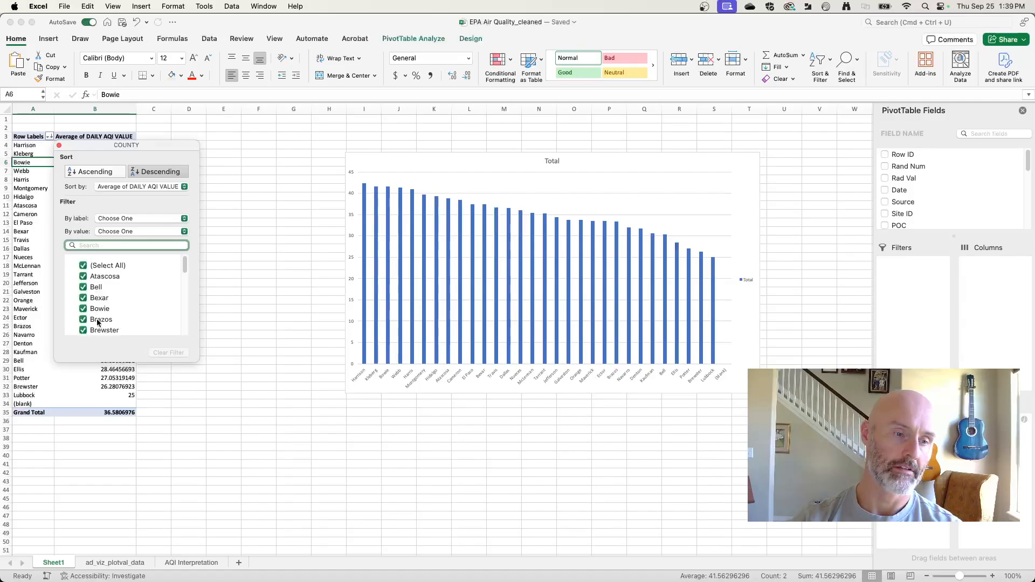
{"action": "scroll", "coordinate": [98, 318], "scroll_direction": "down", "scroll_amount": 10}
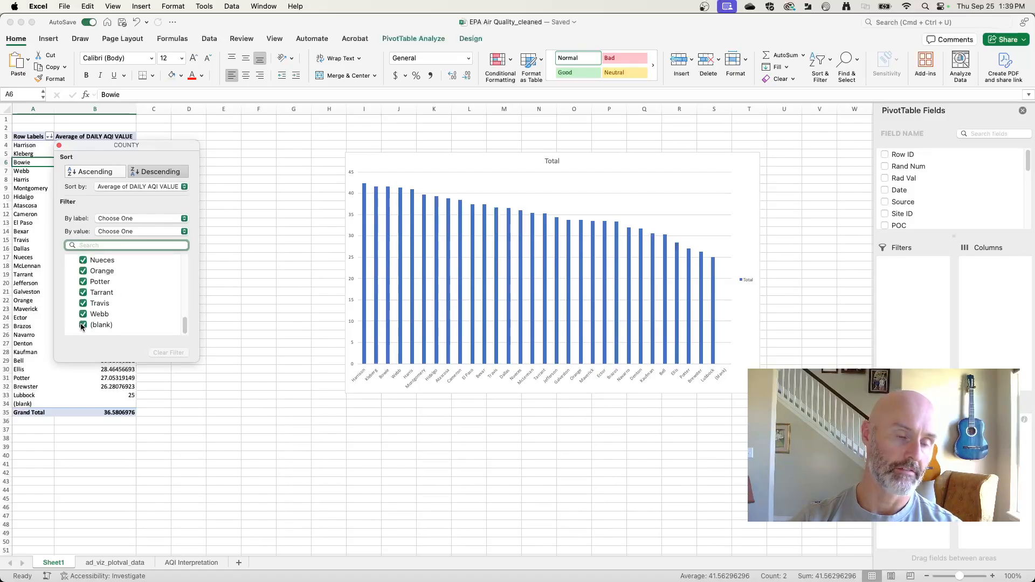
{"action": "left_click", "coordinate": [83, 325]}
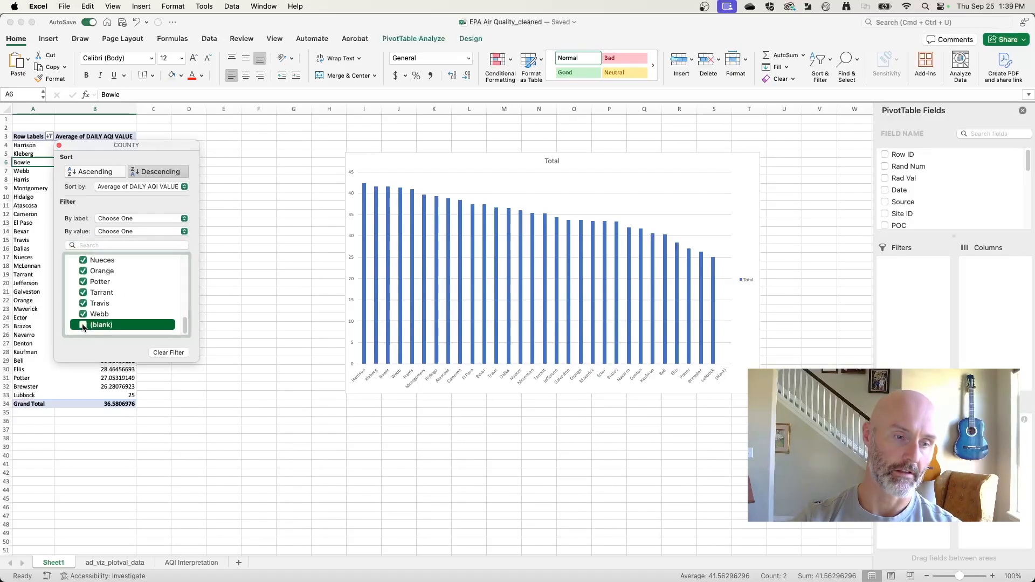
{"action": "left_click", "coordinate": [60, 146]}
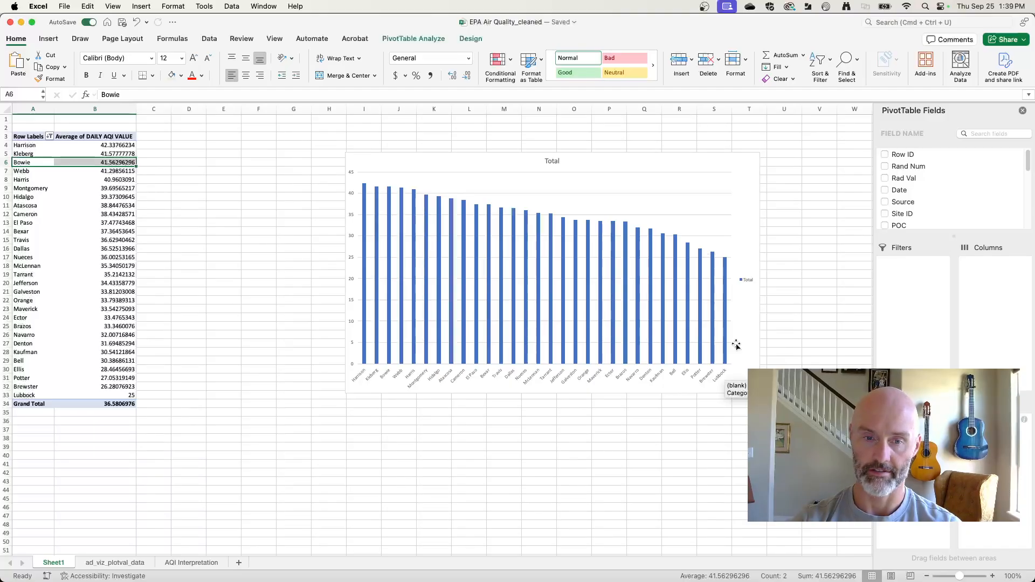
Step: Read the data labels question in the Firefox assignment, return to Excel and examine the Harrison column's value in the chart
{"action": "key", "text": "super+Tab"}
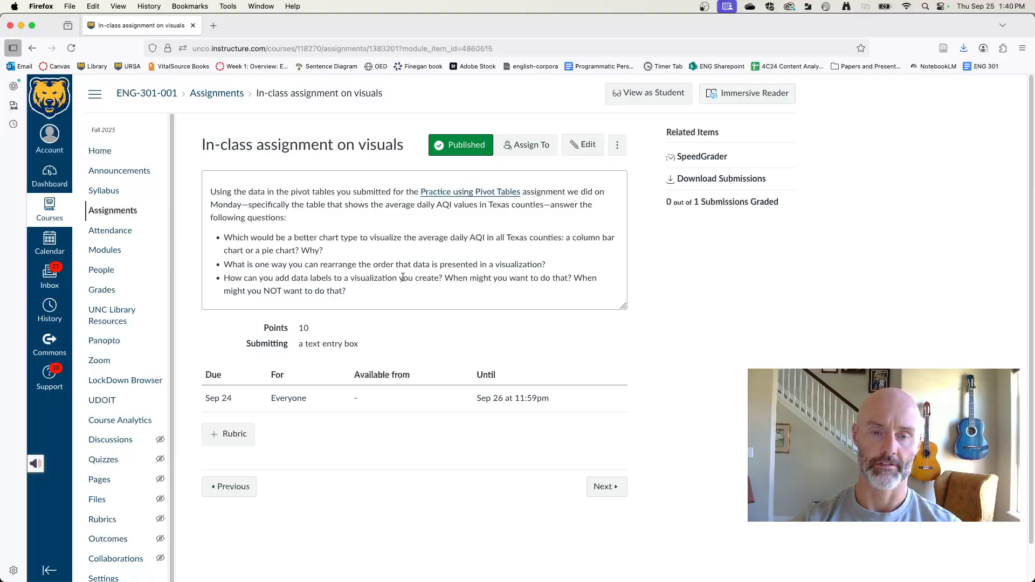
{"action": "key", "text": "super+Tab"}
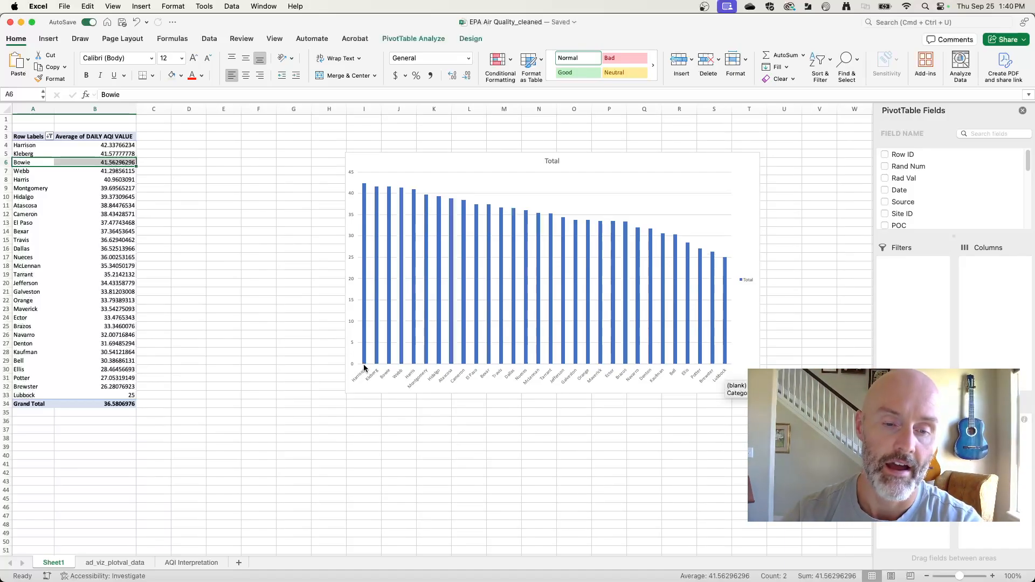
{"action": "mouse_move", "coordinate": [365, 189]}
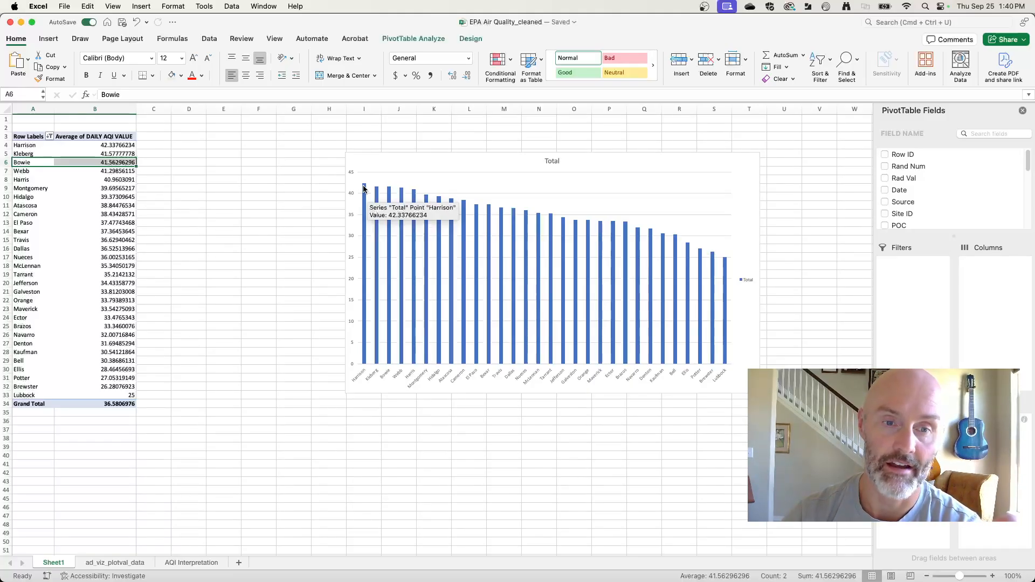
Step: Add data labels to the PivotChart's columns at the Outside End position
{"action": "left_click", "coordinate": [369, 167]}
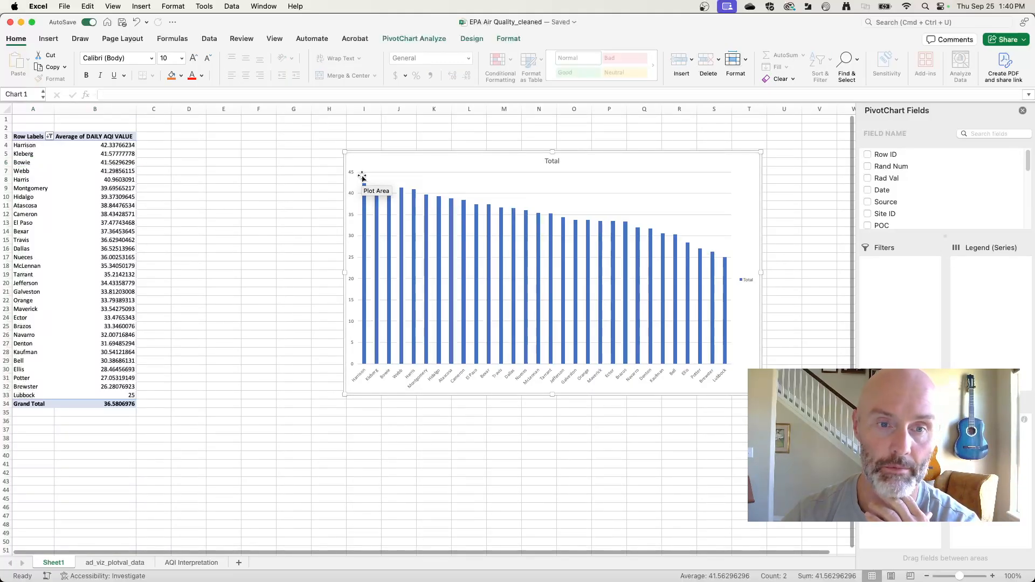
{"action": "left_click", "coordinate": [423, 40]}
{"action": "left_click", "coordinate": [470, 40]}
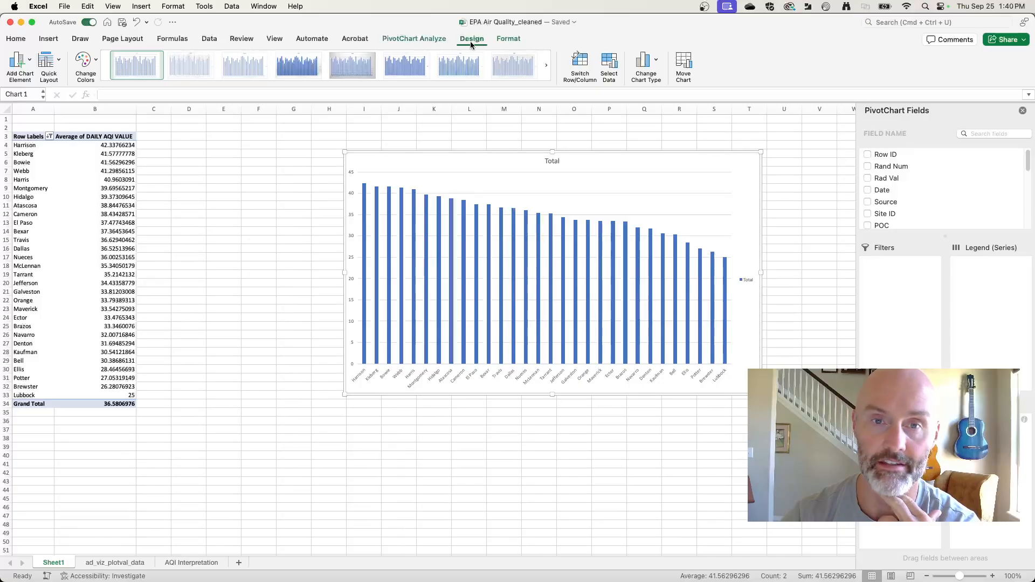
{"action": "left_click", "coordinate": [28, 63]}
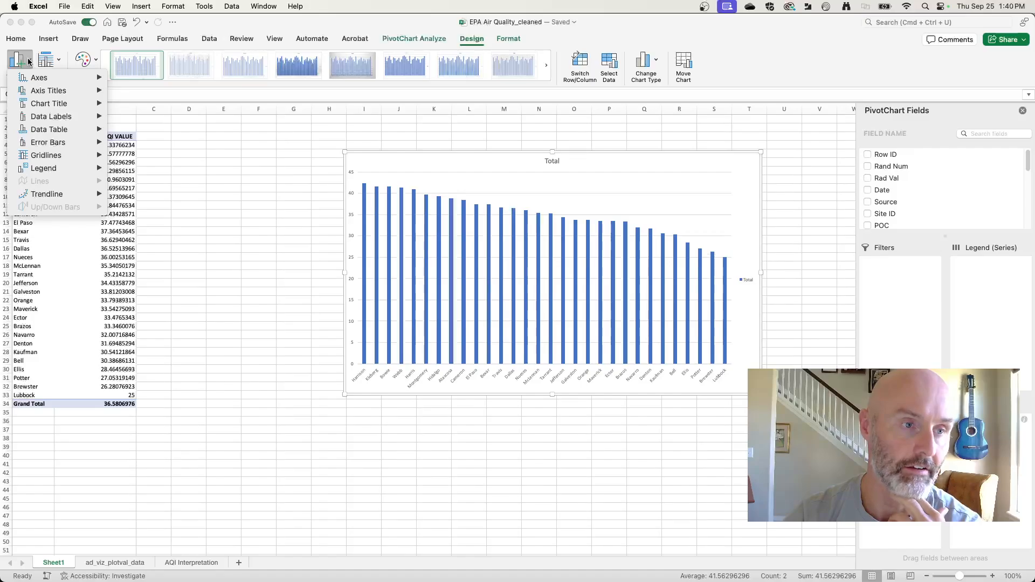
{"action": "mouse_move", "coordinate": [61, 117]}
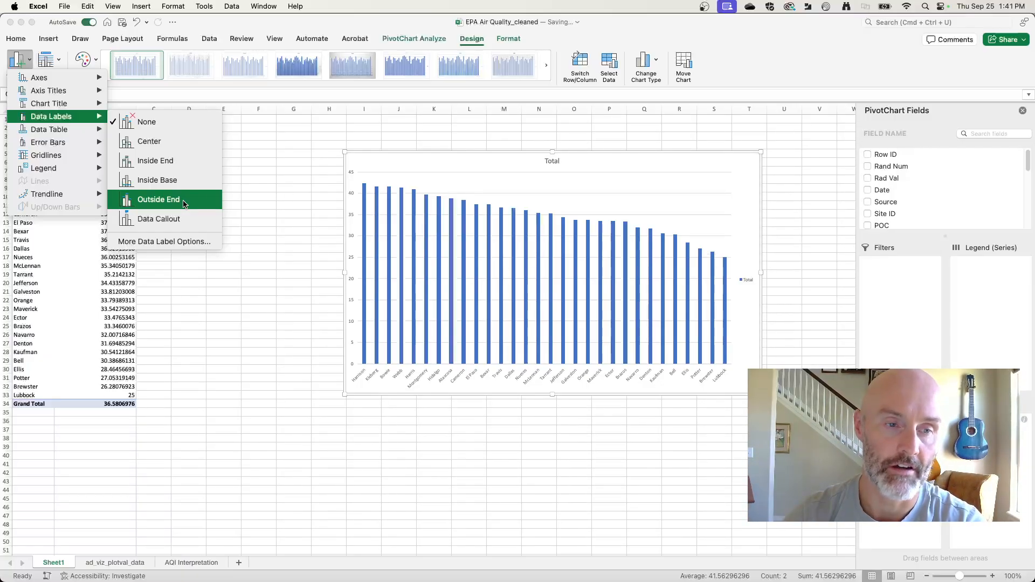
{"action": "left_click", "coordinate": [184, 203]}
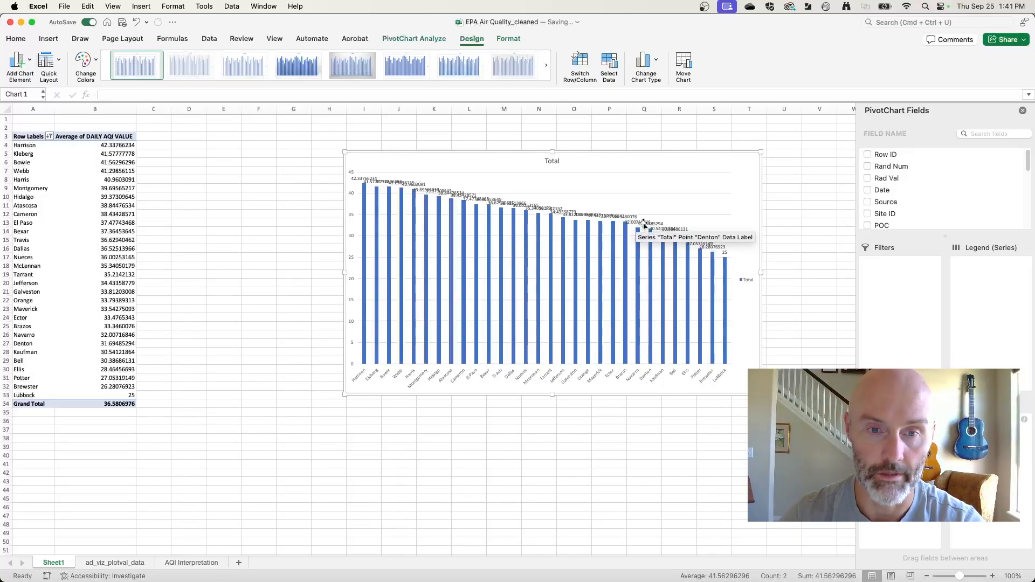
Step: Reduce the PivotTable's county averages in B4:B33 to whole numbers with no decimal places
{"action": "left_click", "coordinate": [116, 147]}
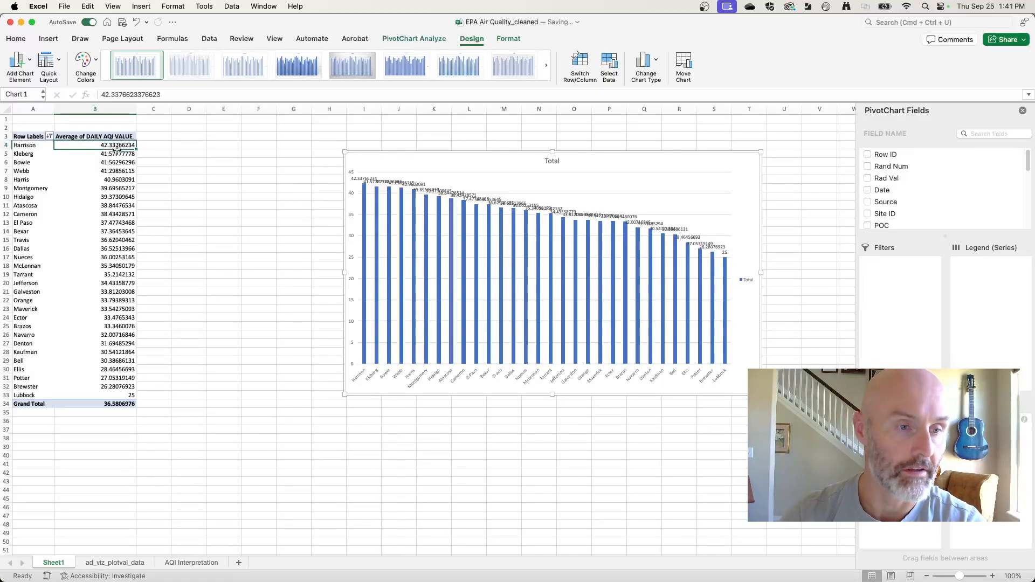
{"action": "left_click_drag", "start_coordinate": [116, 147], "coordinate": [100, 392]}
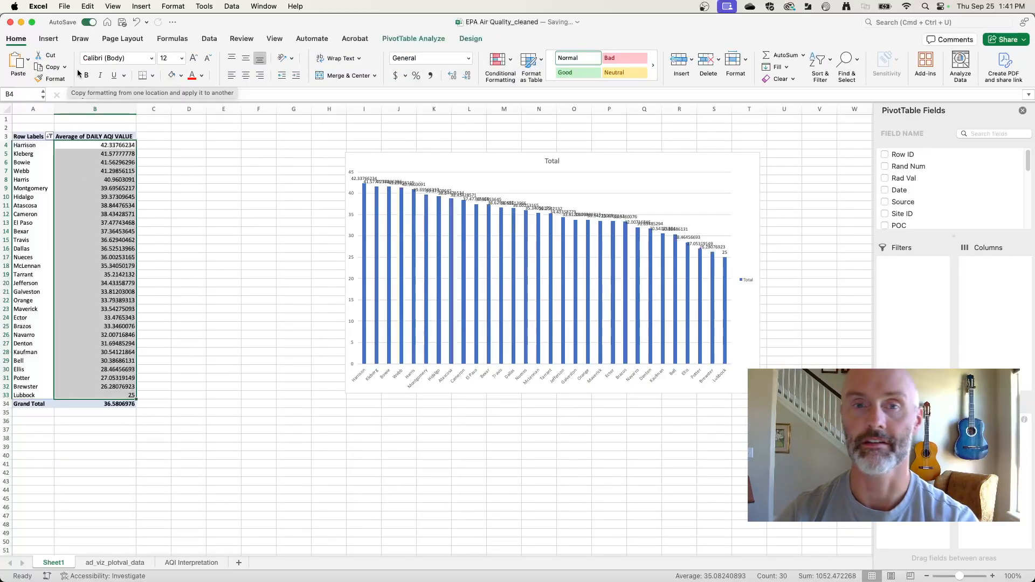
{"action": "left_click", "coordinate": [467, 76]}
{"action": "left_click", "coordinate": [467, 76]}
{"action": "left_click", "coordinate": [467, 76]}
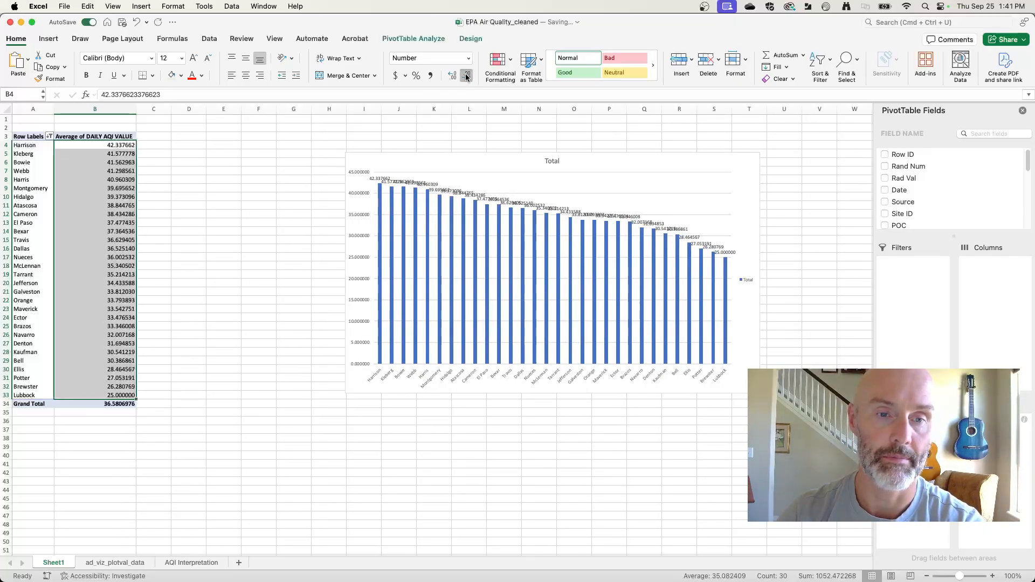
{"action": "left_click", "coordinate": [467, 76]}
{"action": "left_click", "coordinate": [467, 76]}
{"action": "left_click", "coordinate": [467, 76]}
{"action": "left_click", "coordinate": [467, 76]}
{"action": "left_click", "coordinate": [467, 76]}
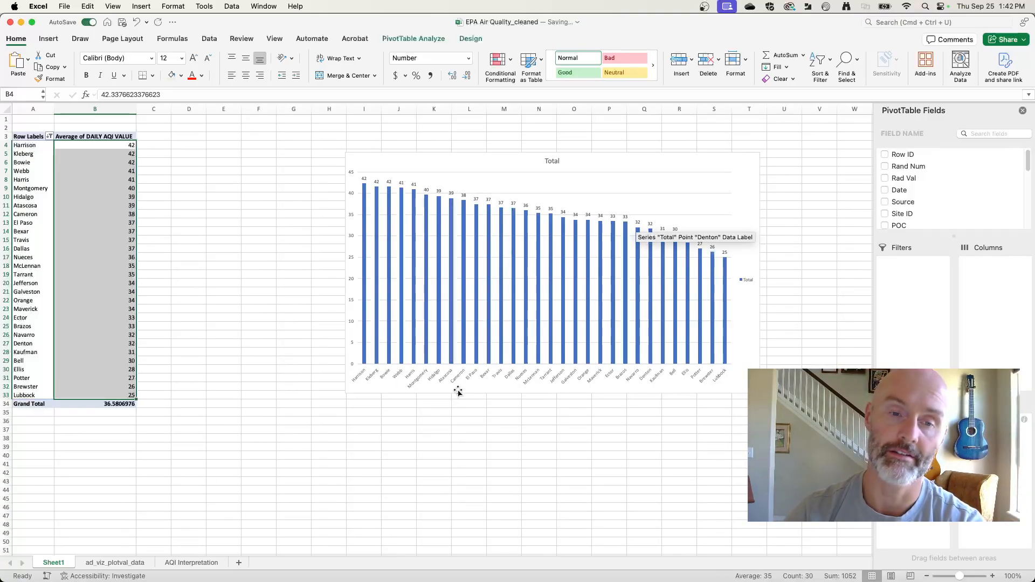
Step: Examine the rounded data labels in the PivotChart, reread the in-class visuals assignment in Firefox and return to Excel
{"action": "left_click", "coordinate": [372, 173]}
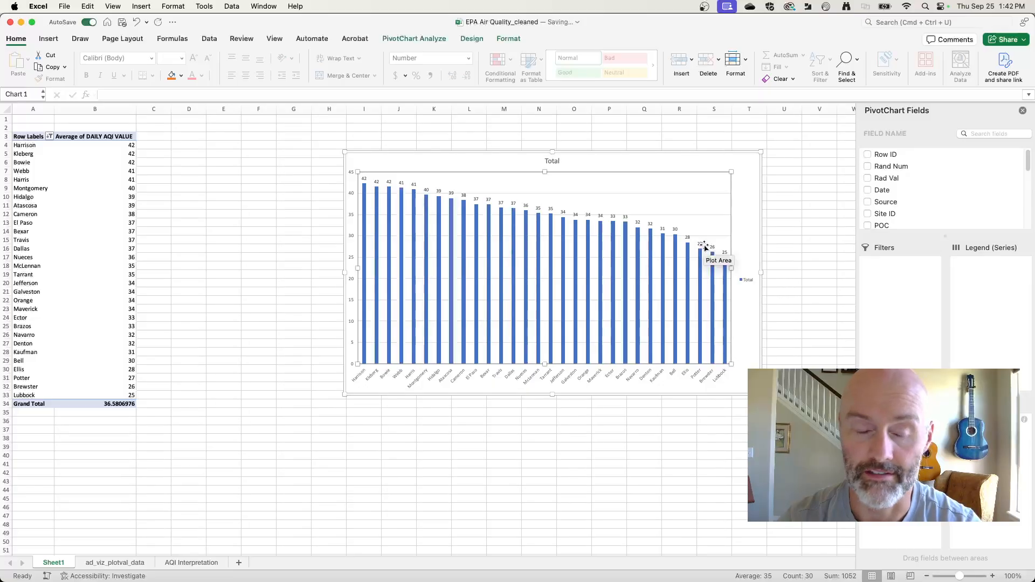
{"action": "key", "text": "super+Tab"}
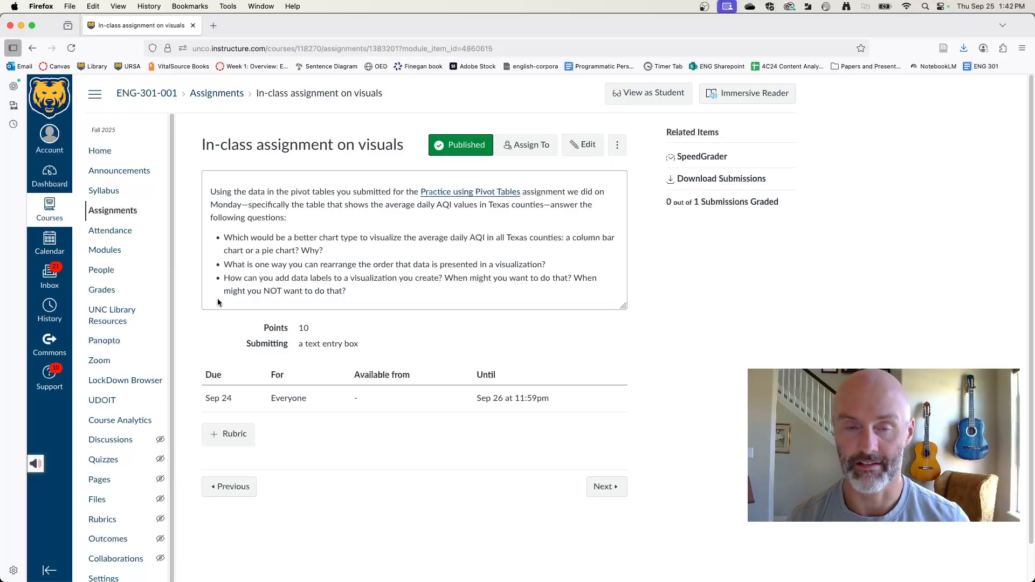
{"action": "key", "text": "super+Tab"}
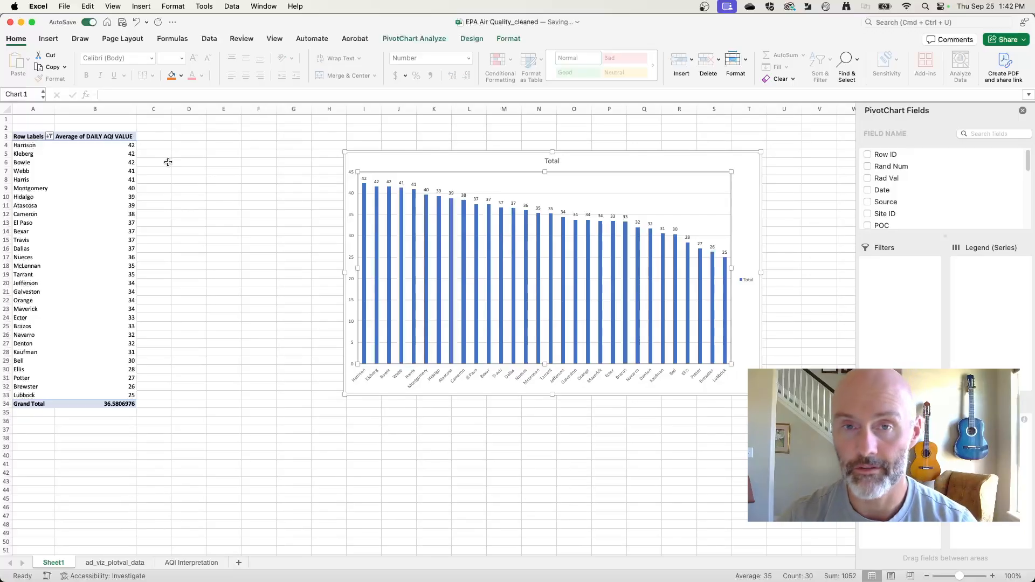
{"action": "left_click", "coordinate": [431, 153]}
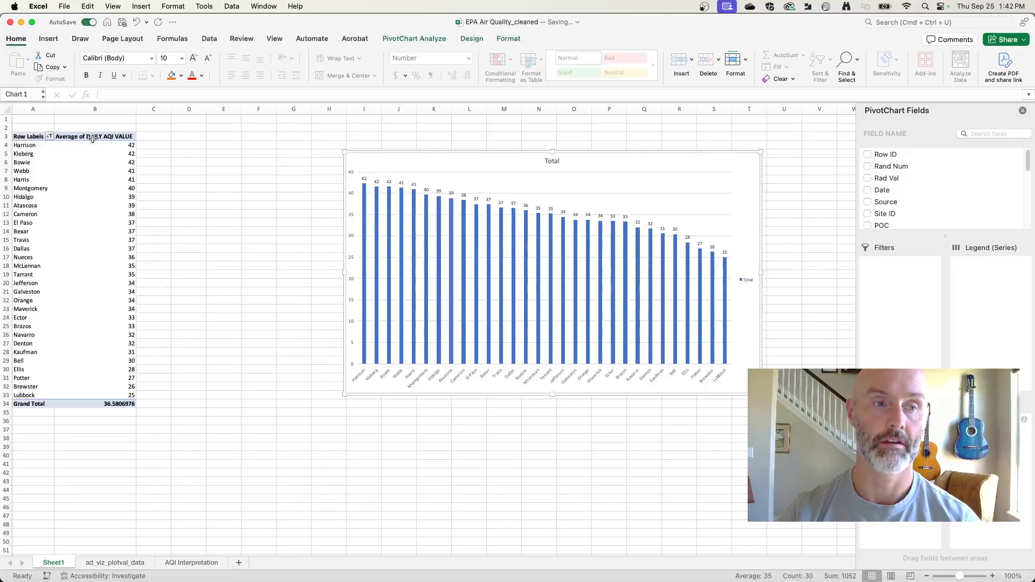
Step: Insert a second PivotChart from the PivotTable to view its chart type options, and delete that chart
{"action": "left_click", "coordinate": [86, 162]}
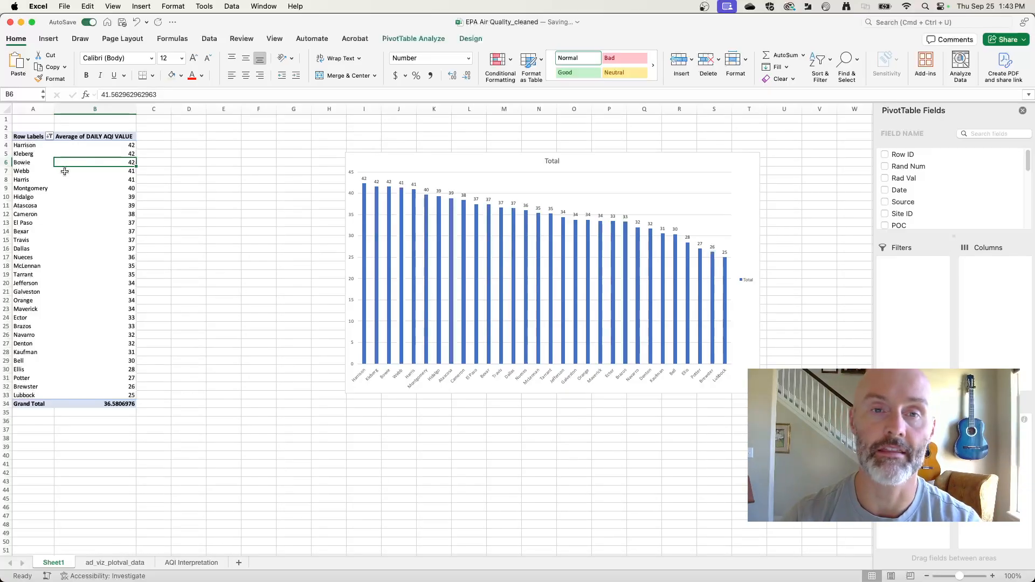
{"action": "left_click", "coordinate": [405, 38]}
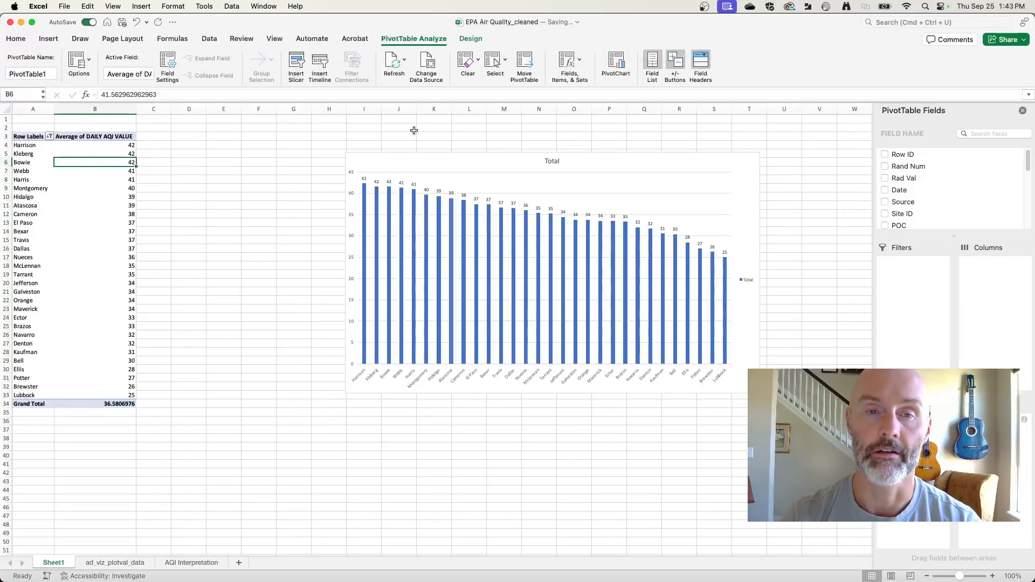
{"action": "left_click", "coordinate": [615, 65]}
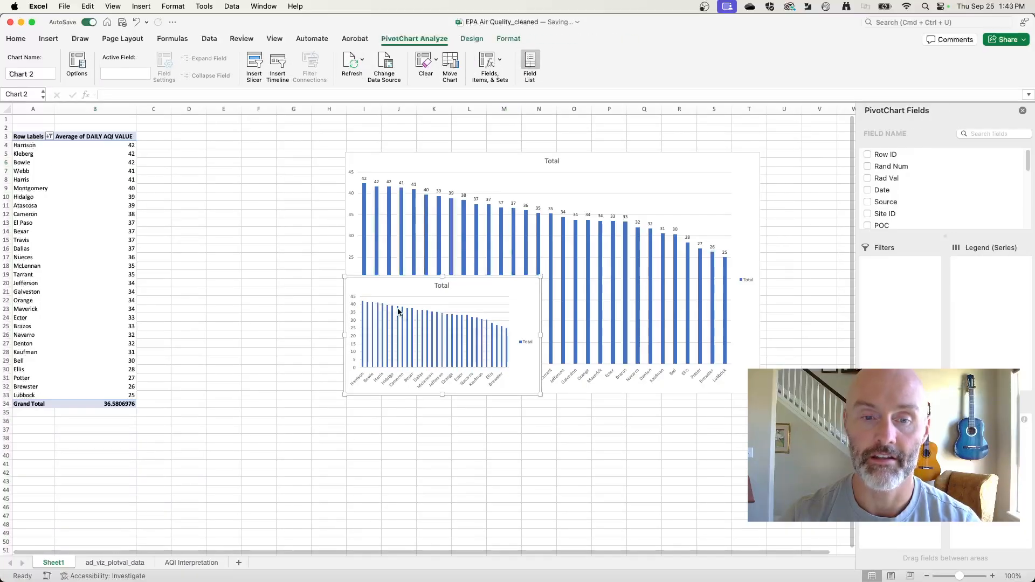
{"action": "left_click", "coordinate": [472, 40]}
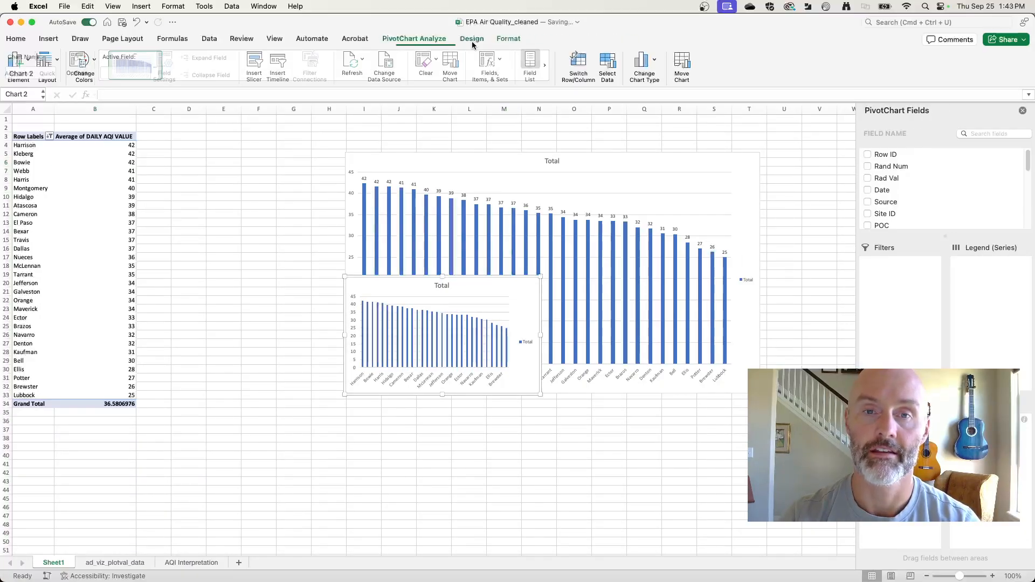
{"action": "left_click", "coordinate": [646, 64]}
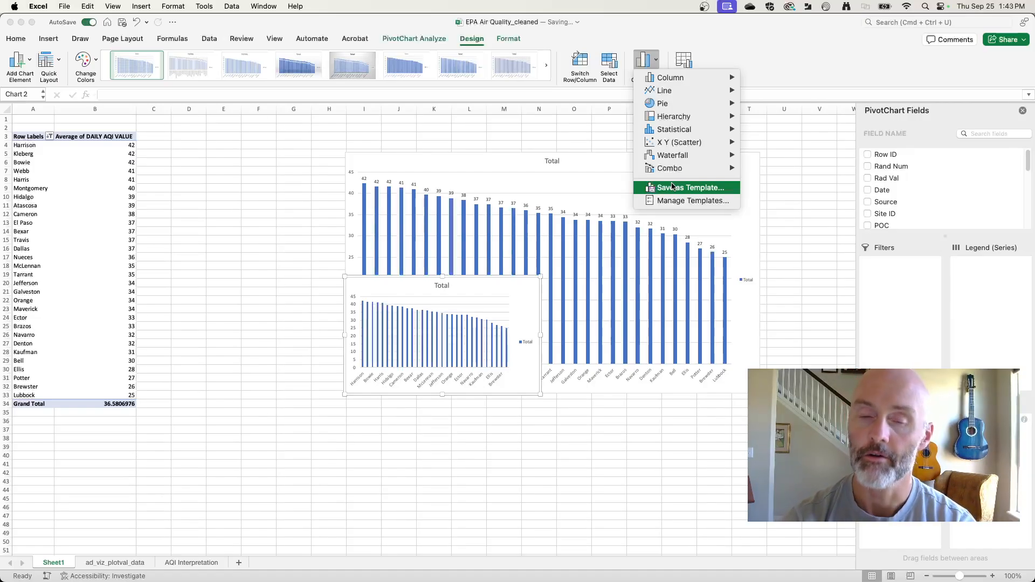
{"action": "left_click", "coordinate": [506, 276]}
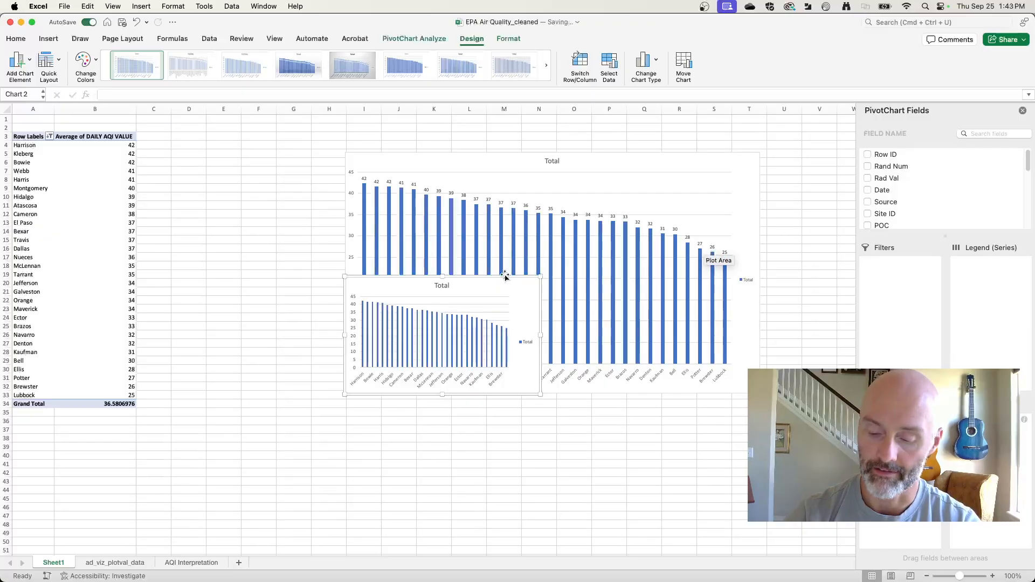
{"action": "key", "text": "Delete"}
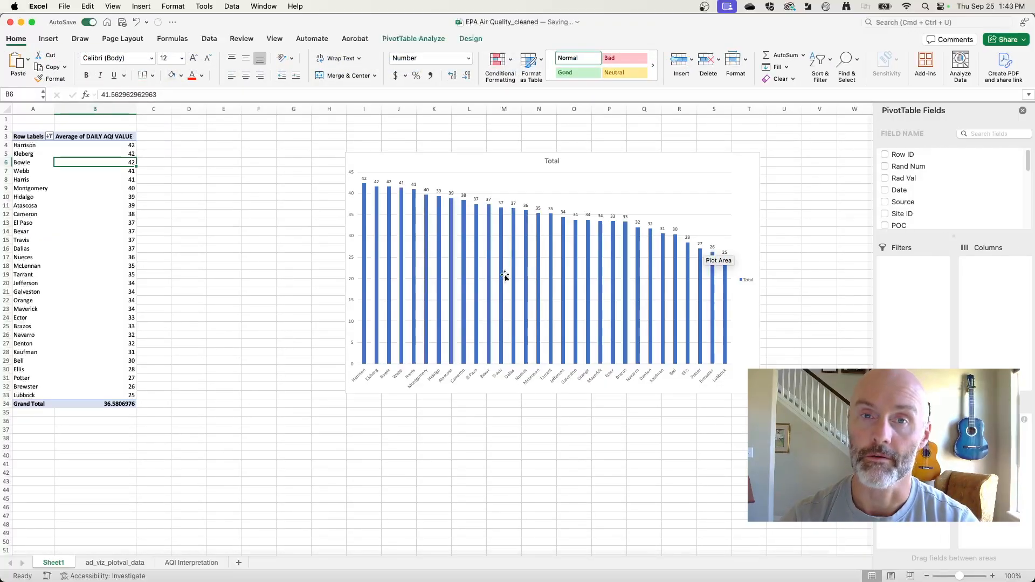